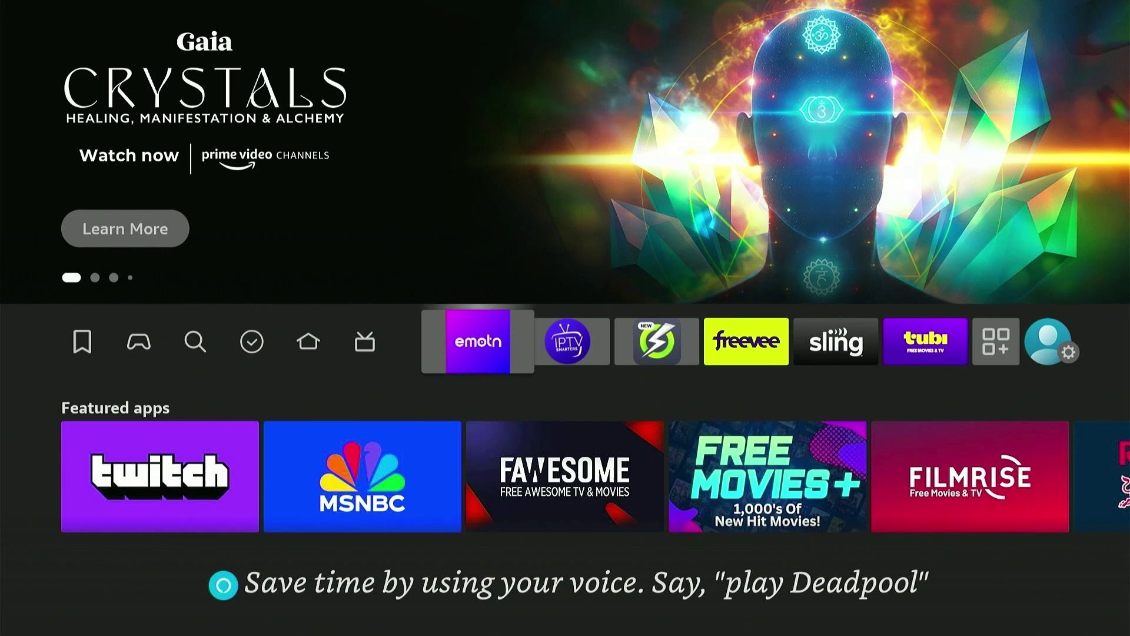
# Search Fire TV for 'D' to find Downloader, then close the search
pyautogui.press('Left')
pyautogui.press('Left')
pyautogui.press('Left')
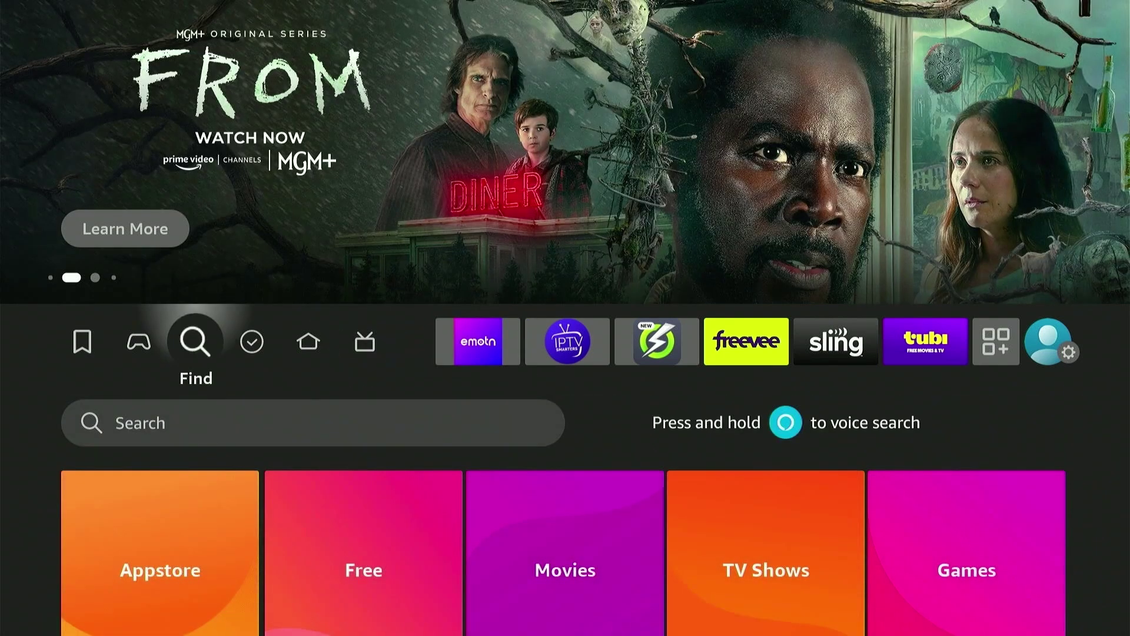
pyautogui.press('Down')
pyautogui.press('Return')
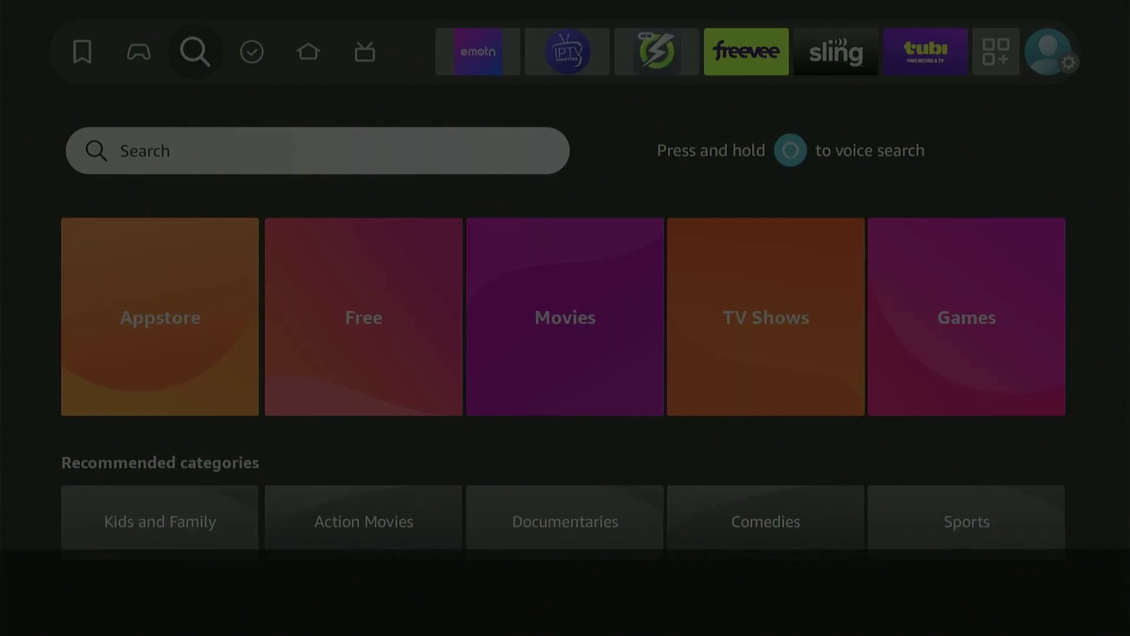
pyautogui.press('Right')
pyautogui.press('Right')
pyautogui.press('Right')
pyautogui.press('Return')
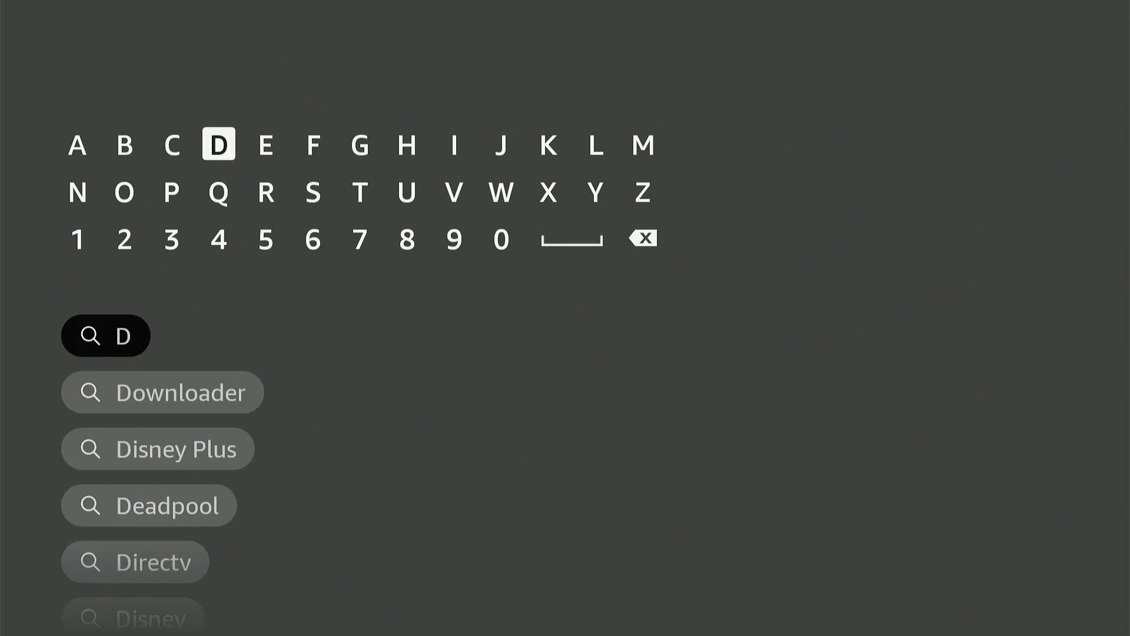
pyautogui.press('Down')
pyautogui.press('Down')
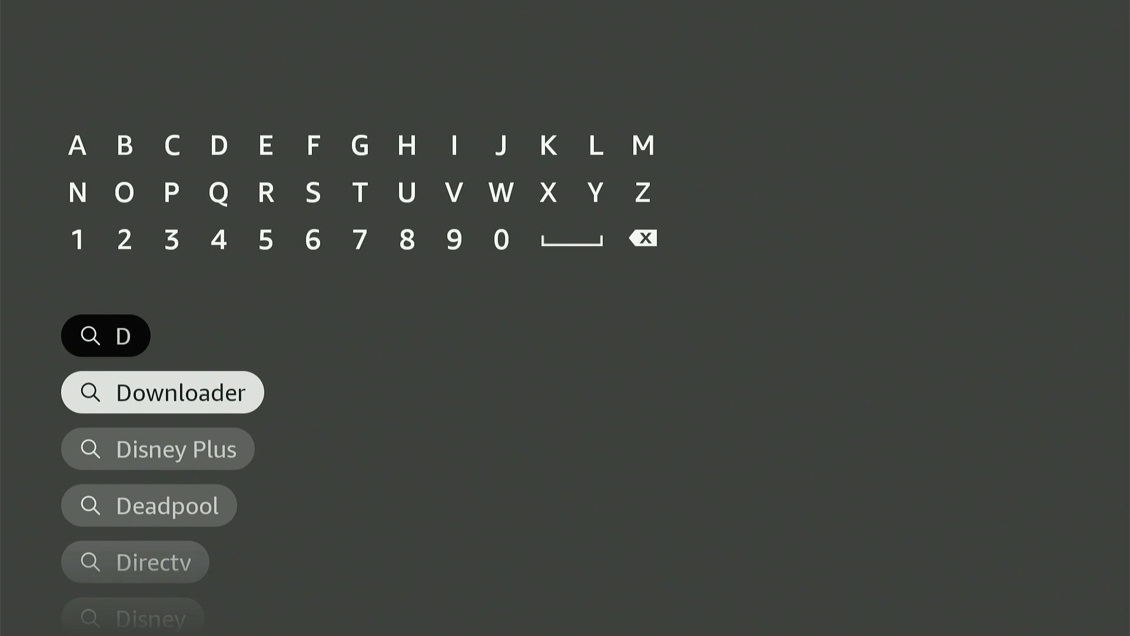
pyautogui.press('Escape')
pyautogui.press('Escape')
# Launch the Downloader tile from the full Your Apps & Channels grid
pyautogui.press('Right')
pyautogui.press('Right')
pyautogui.press('Right')
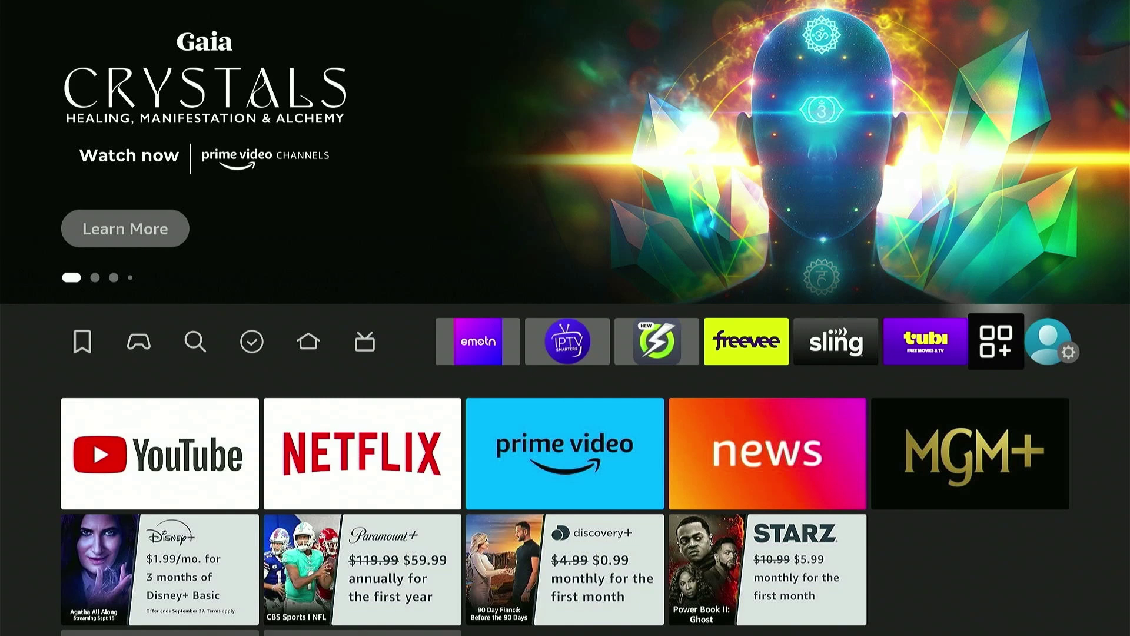
pyautogui.press('Return')
pyautogui.press('Down')
pyautogui.press('Down')
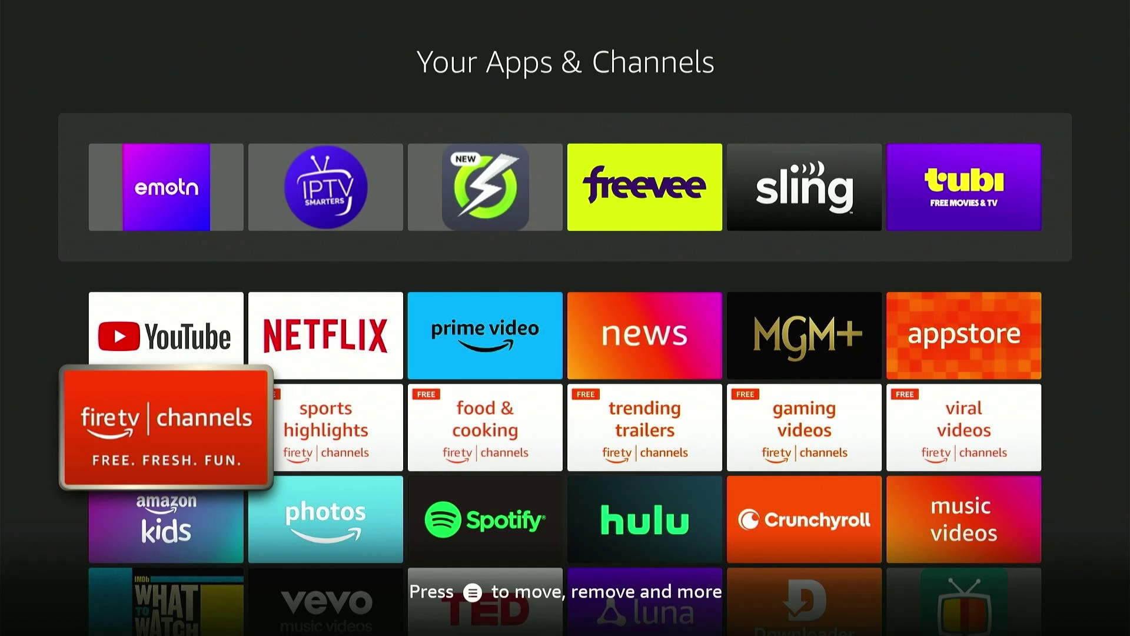
pyautogui.press('Down')
pyautogui.press('Down')
pyautogui.press('Right')
pyautogui.press('Right')
pyautogui.press('Right')
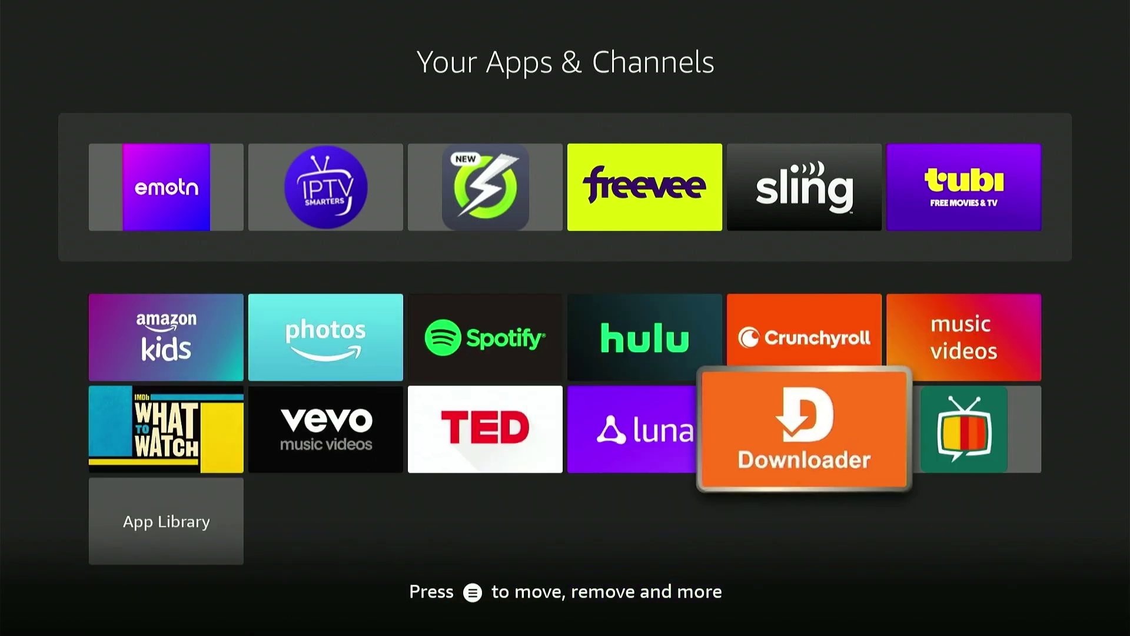
pyautogui.press('Return')
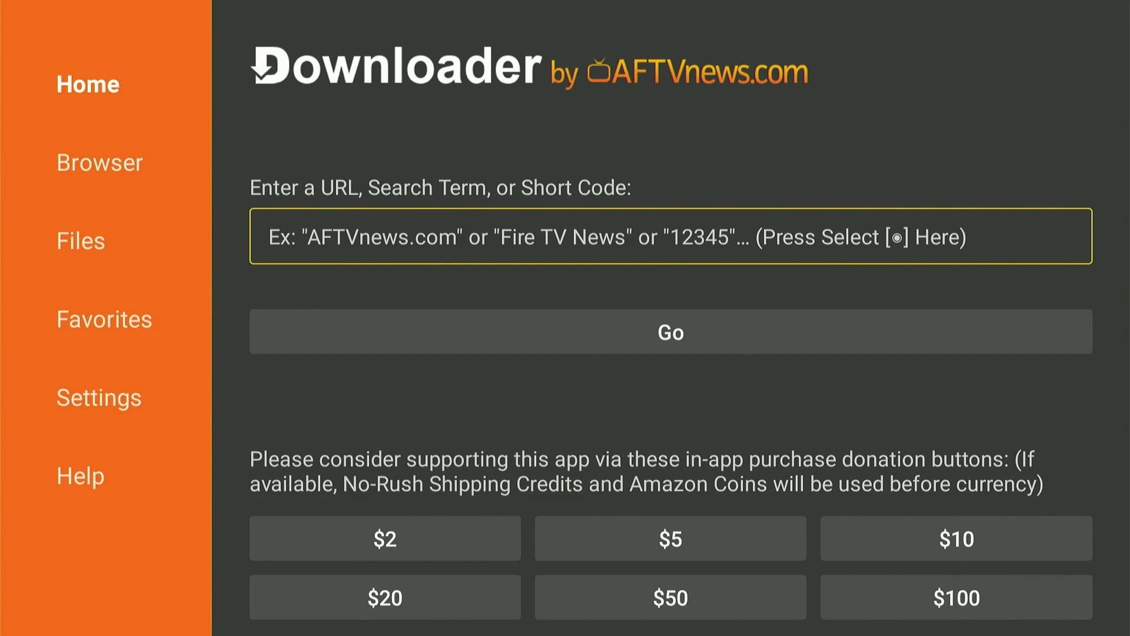
# Load kodi.tv in Downloader and scroll down to the Android, Raspberry Pi, macOS and iOS downloads
pyautogui.press('Return')
pyautogui.write('ko')
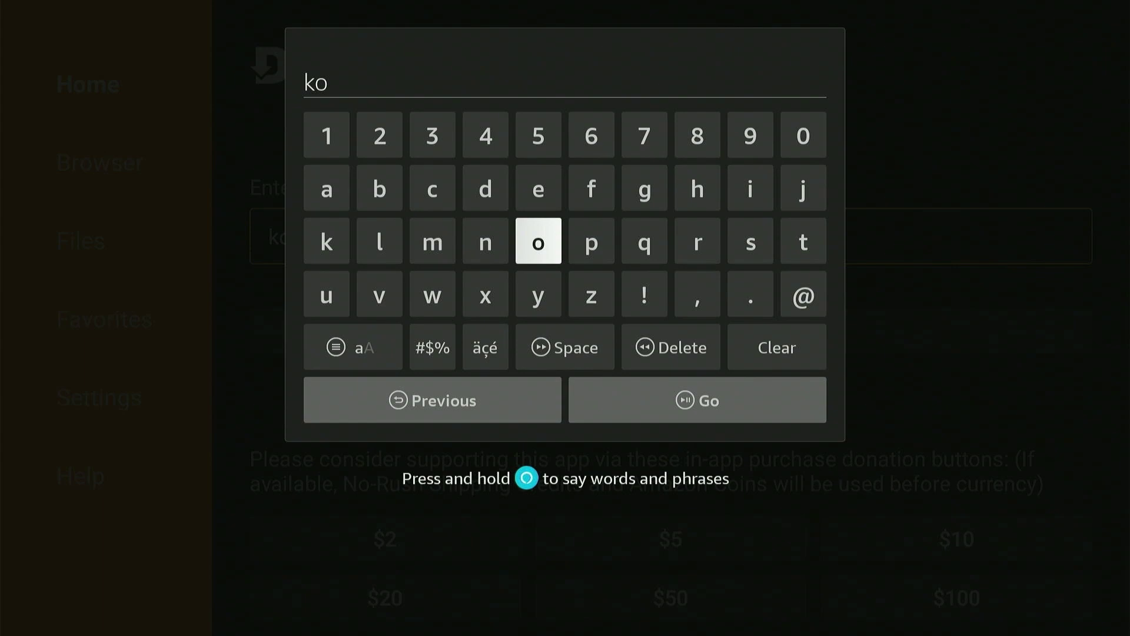
pyautogui.write('di.tv')
pyautogui.press('Return')
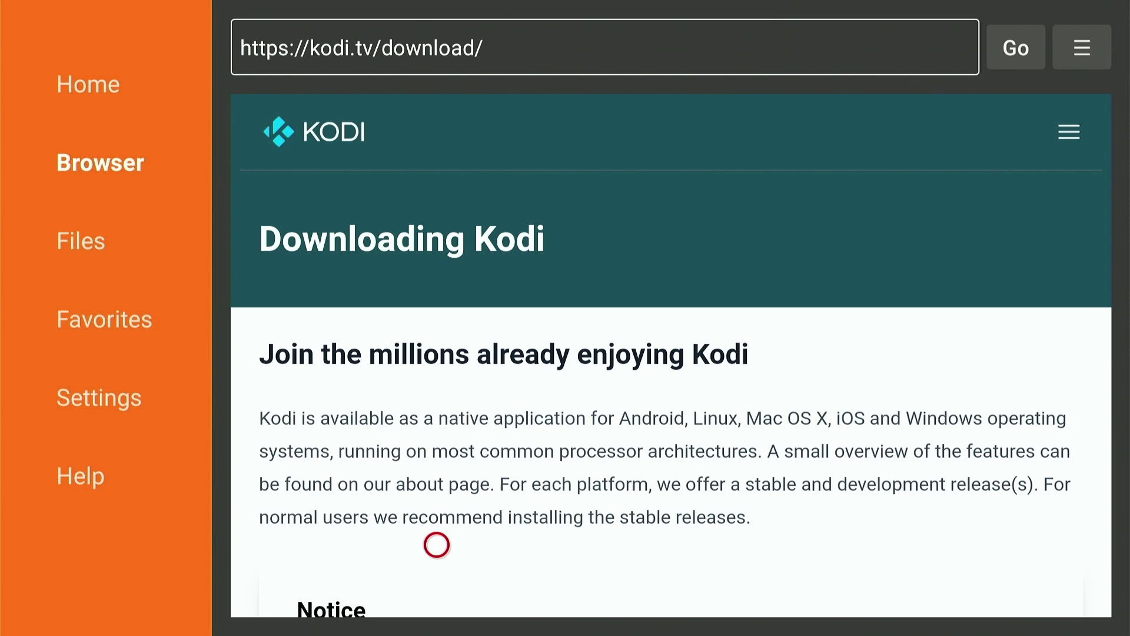
pyautogui.scroll(-10, 436, 594)
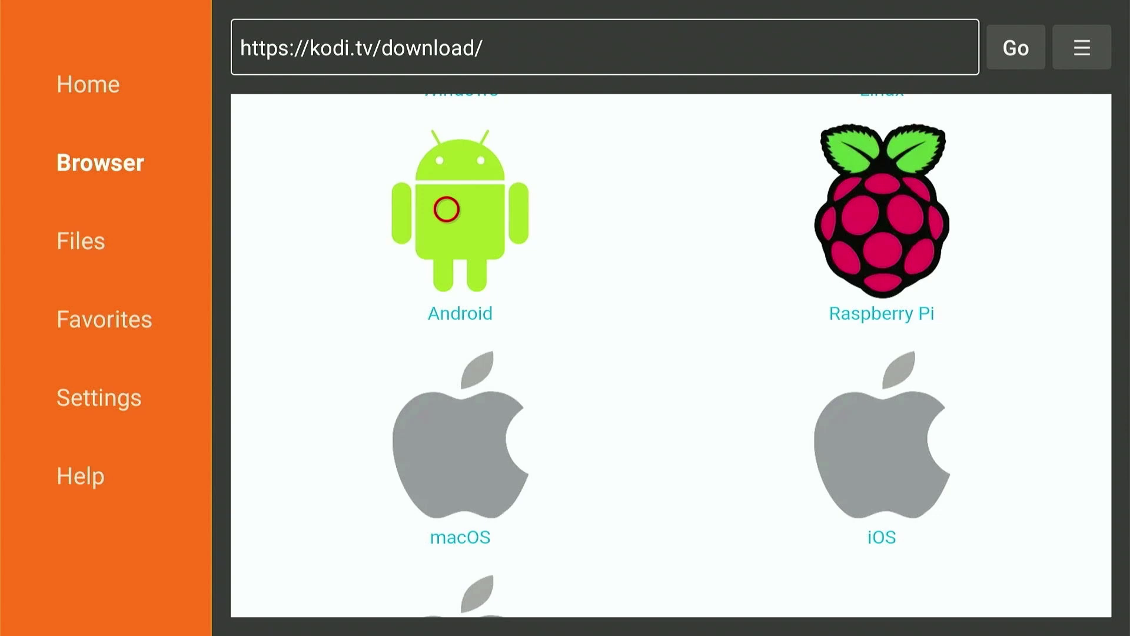
# Download and install Kodi's Android APK, then delete the leftover kodi-21.apk file
pyautogui.click(447, 209)
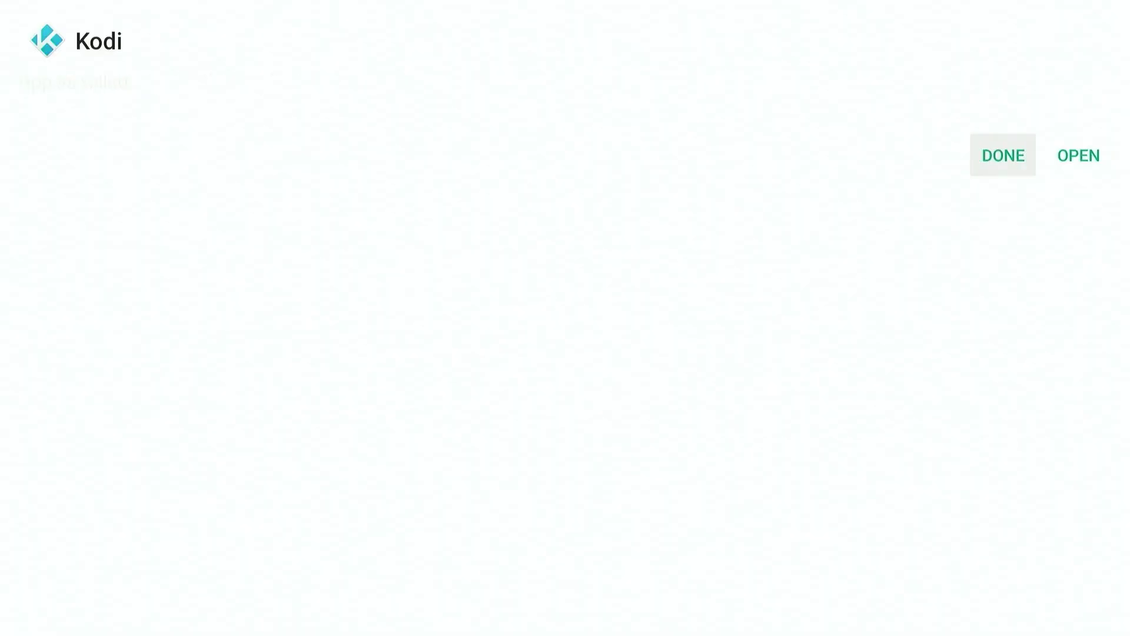
pyautogui.press('Return')
pyautogui.press('Right')
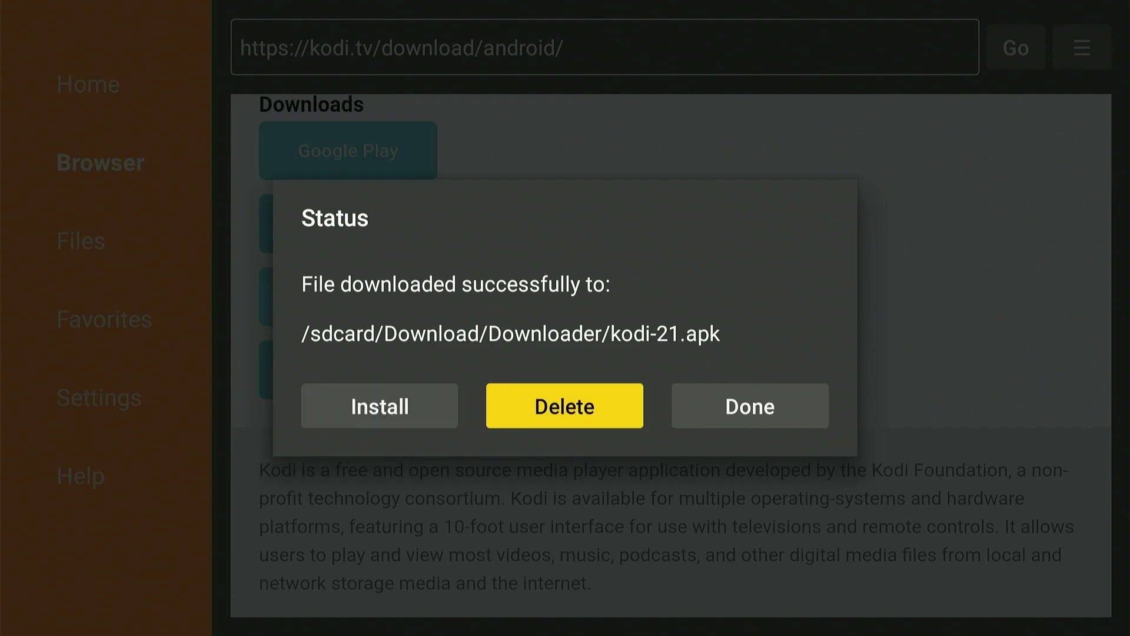
pyautogui.press('Return')
pyautogui.press('Left')
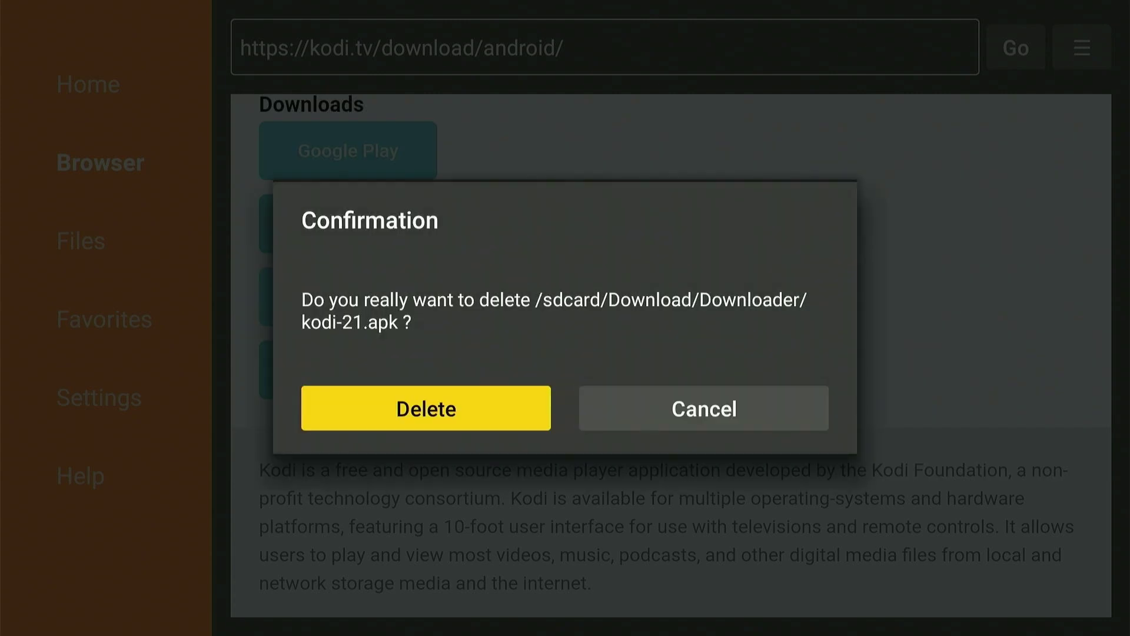
pyautogui.press('Return')
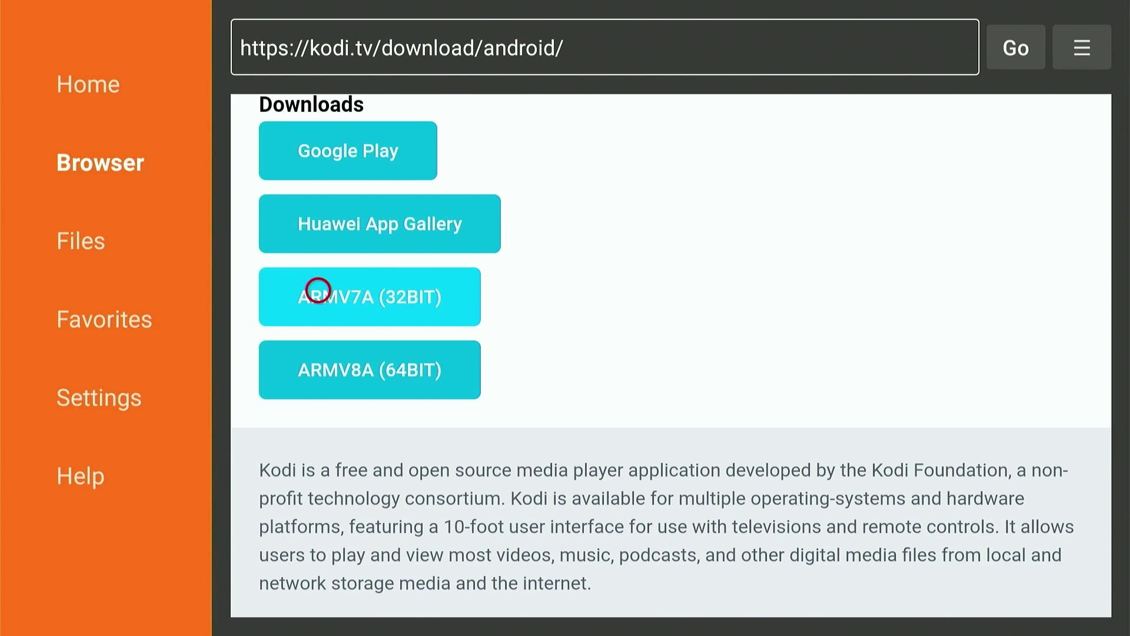
# Exit Downloader back to the Fire TV apps list
pyautogui.press('Escape')
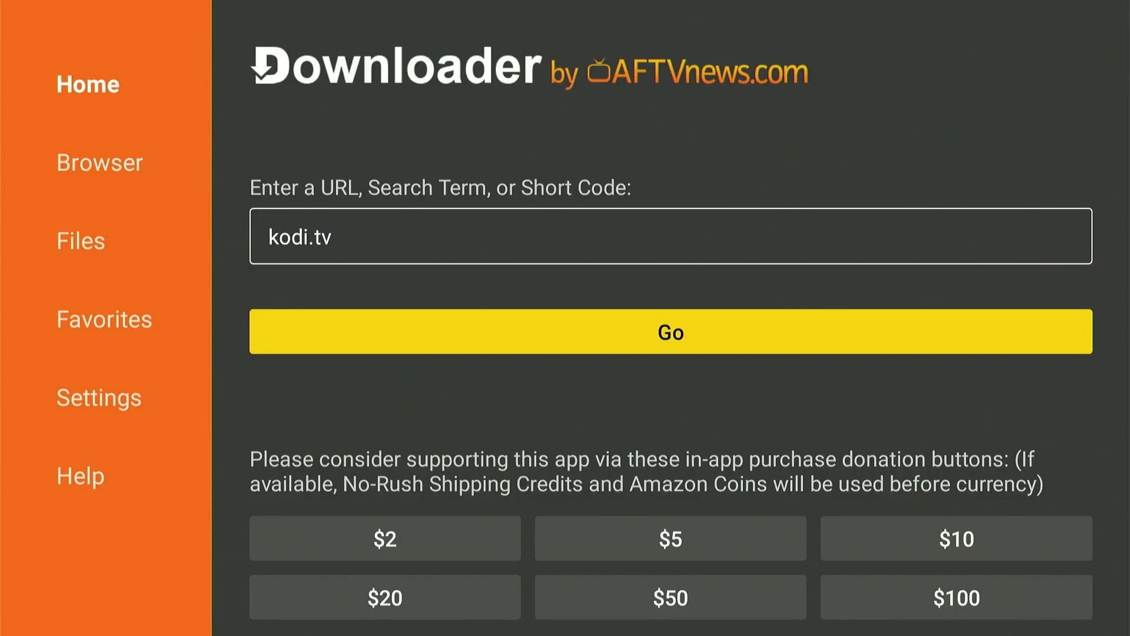
pyautogui.press('Escape')
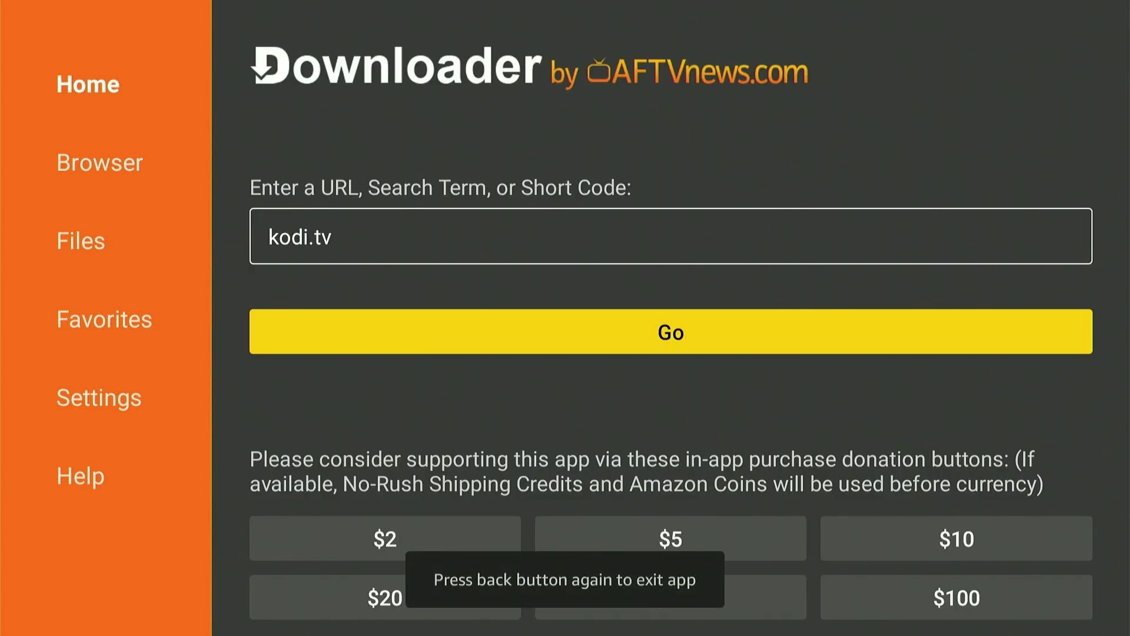
pyautogui.press('Escape')
# Move the Kodi tile to the front of Your Apps & Channels
pyautogui.press('Left')
pyautogui.press('Left')
pyautogui.press('Left')
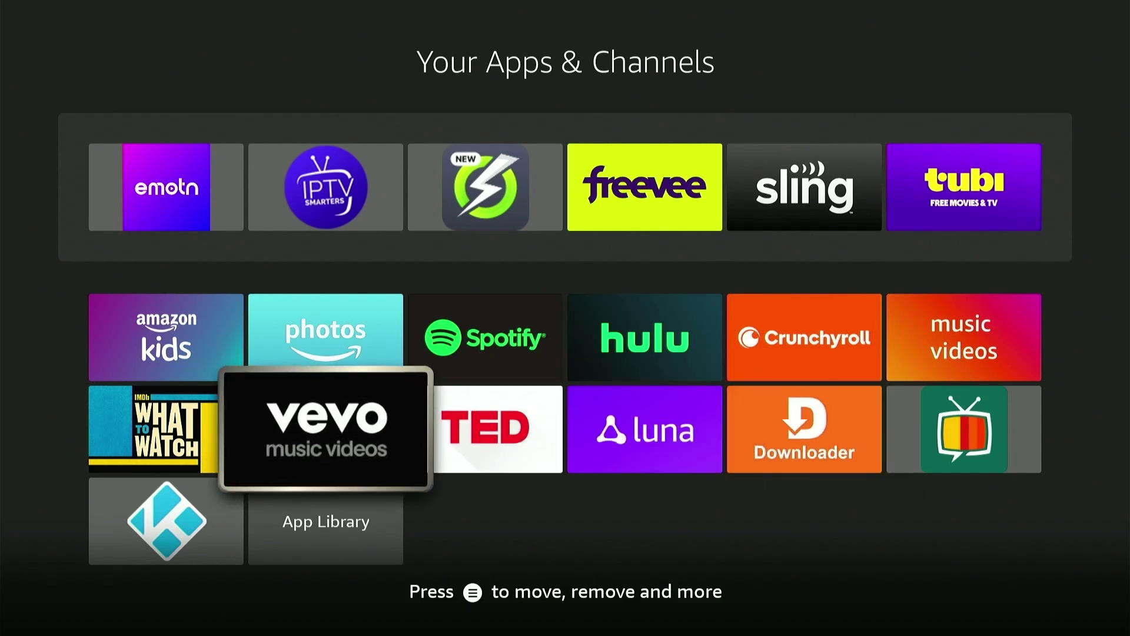
pyautogui.press('Down')
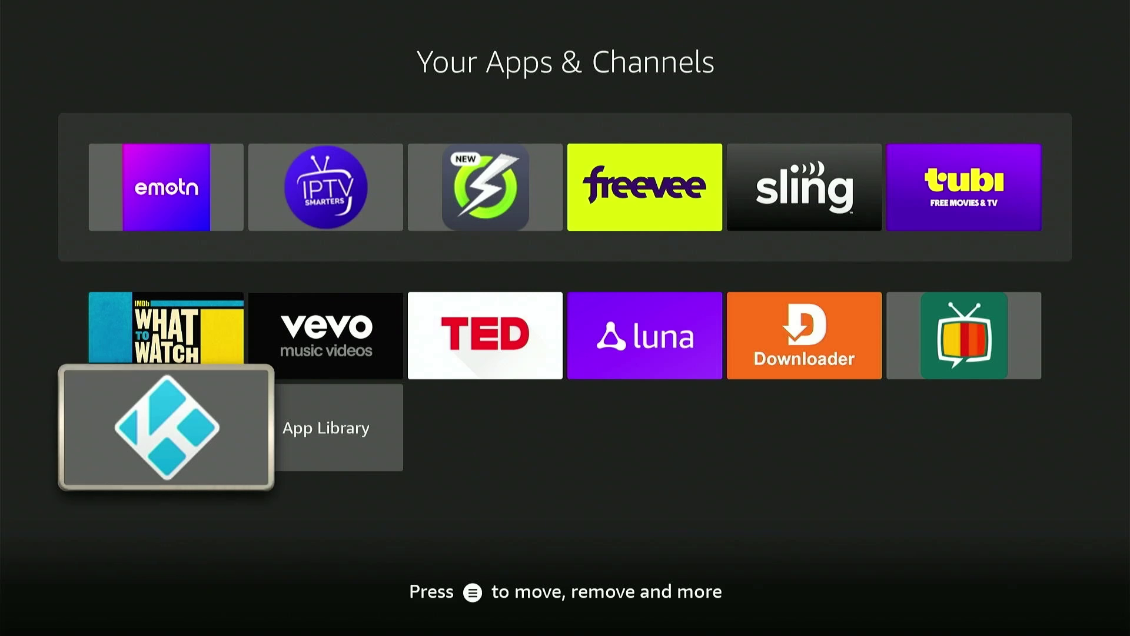
pyautogui.press('Menu')
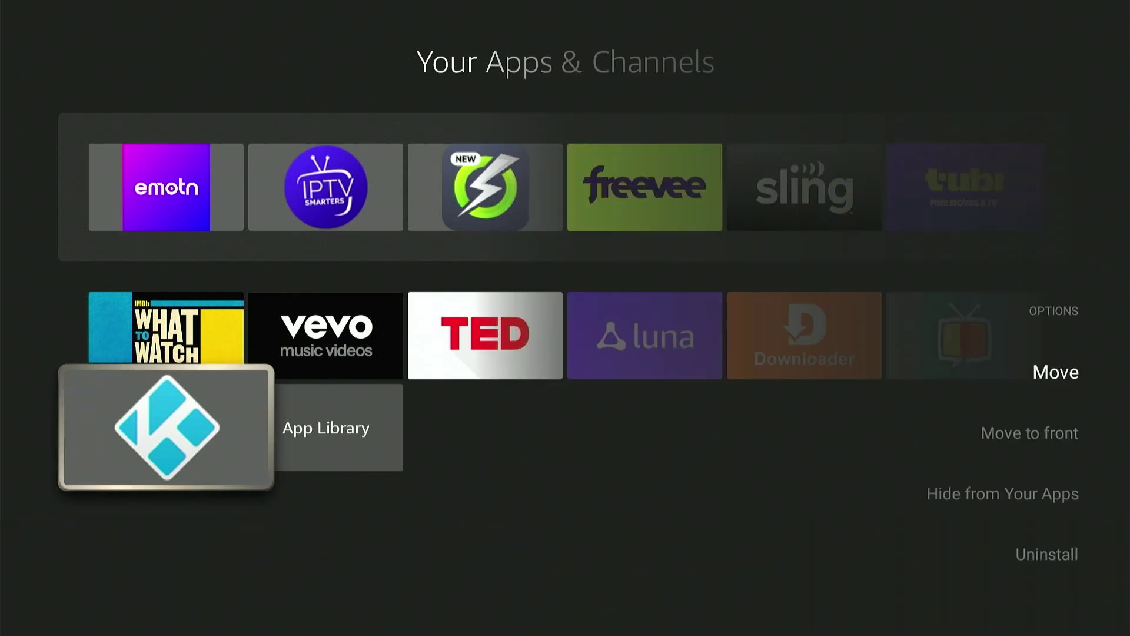
pyautogui.press('Down')
pyautogui.press('Up')
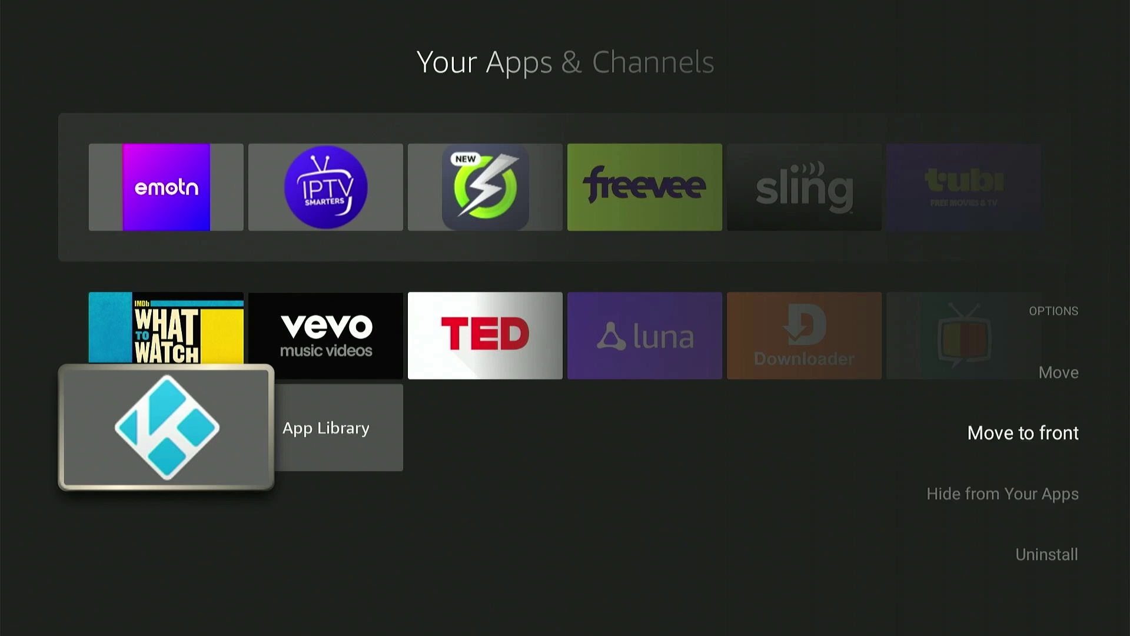
pyautogui.press('Return')
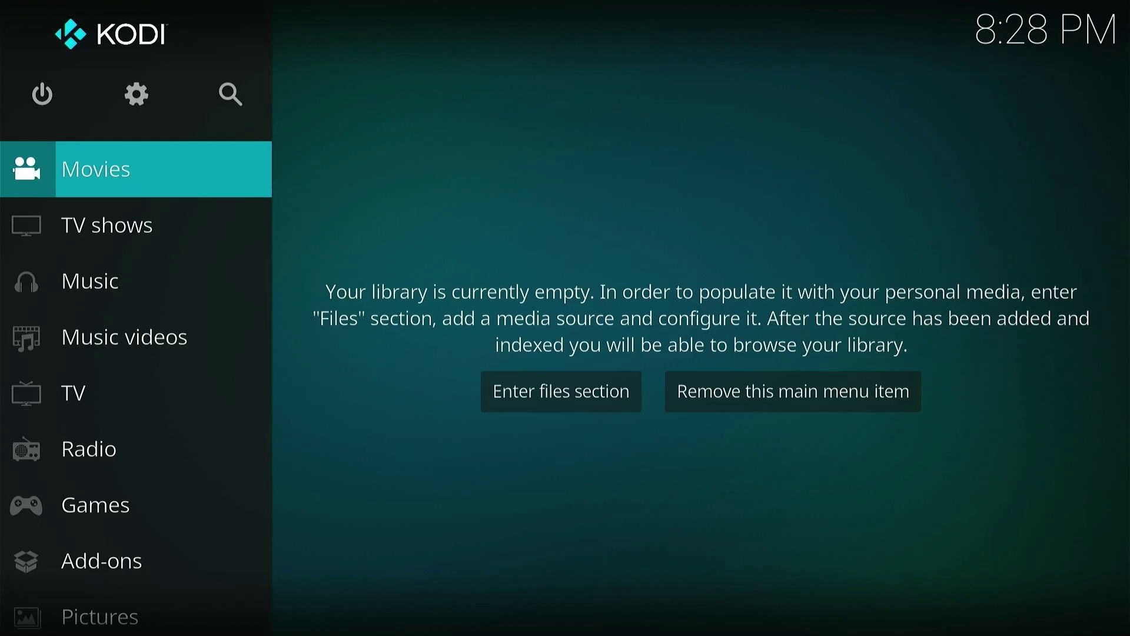
# Open Kodi's System settings from the main menu
pyautogui.press('Up')
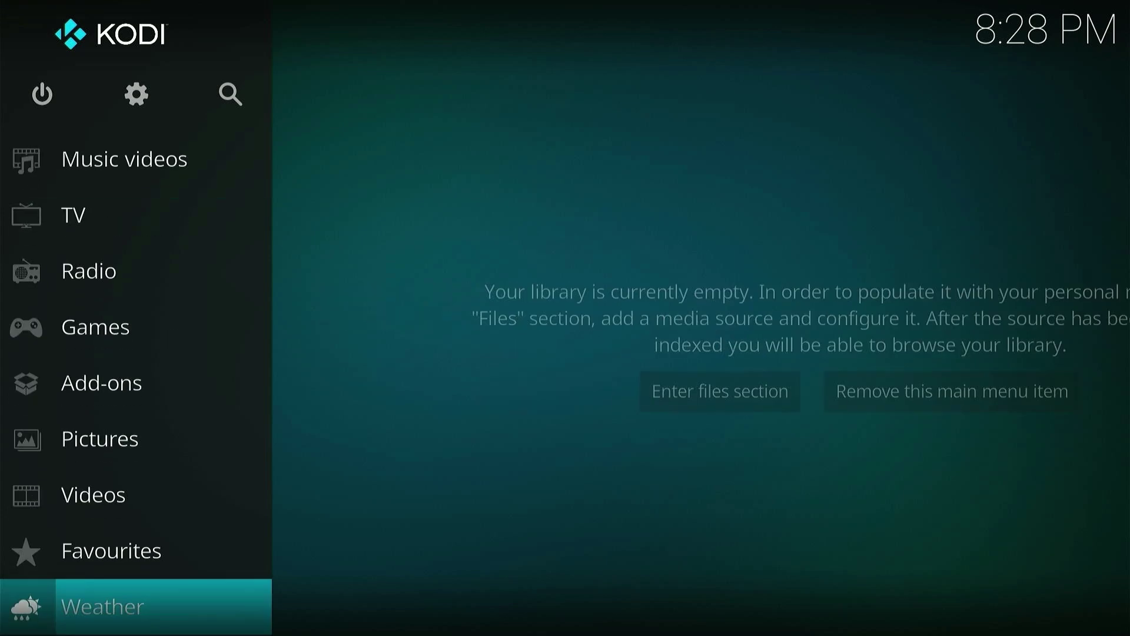
pyautogui.press('pageup')
pyautogui.press('Down')
pyautogui.press('Down')
pyautogui.press('Down')
pyautogui.press('Down')
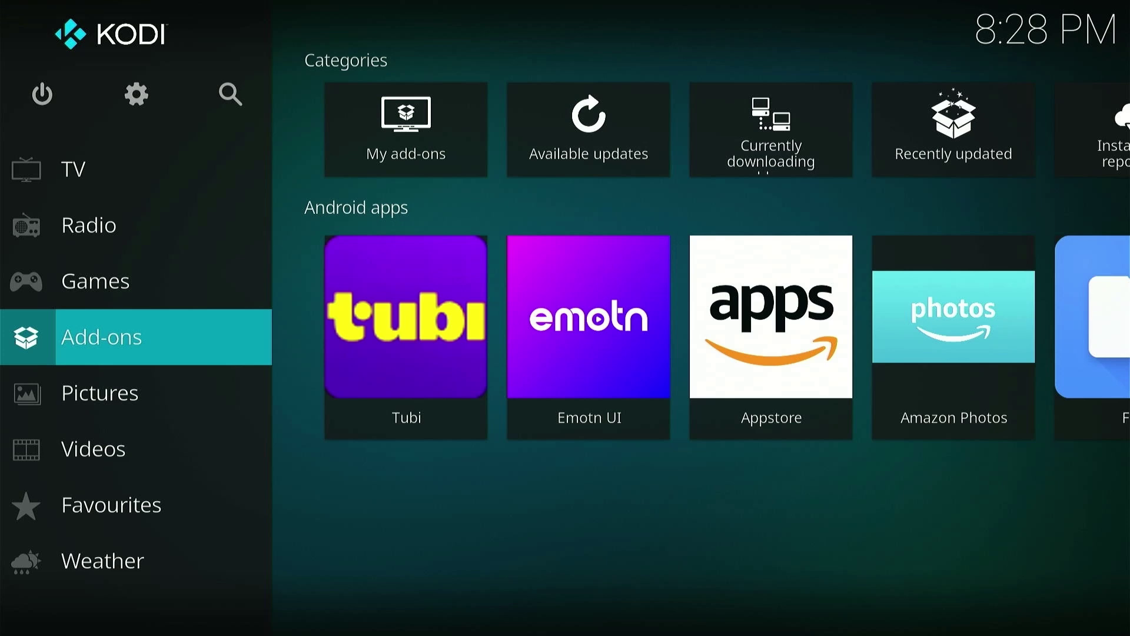
pyautogui.press('Up')
pyautogui.press('Up')
pyautogui.press('Up')
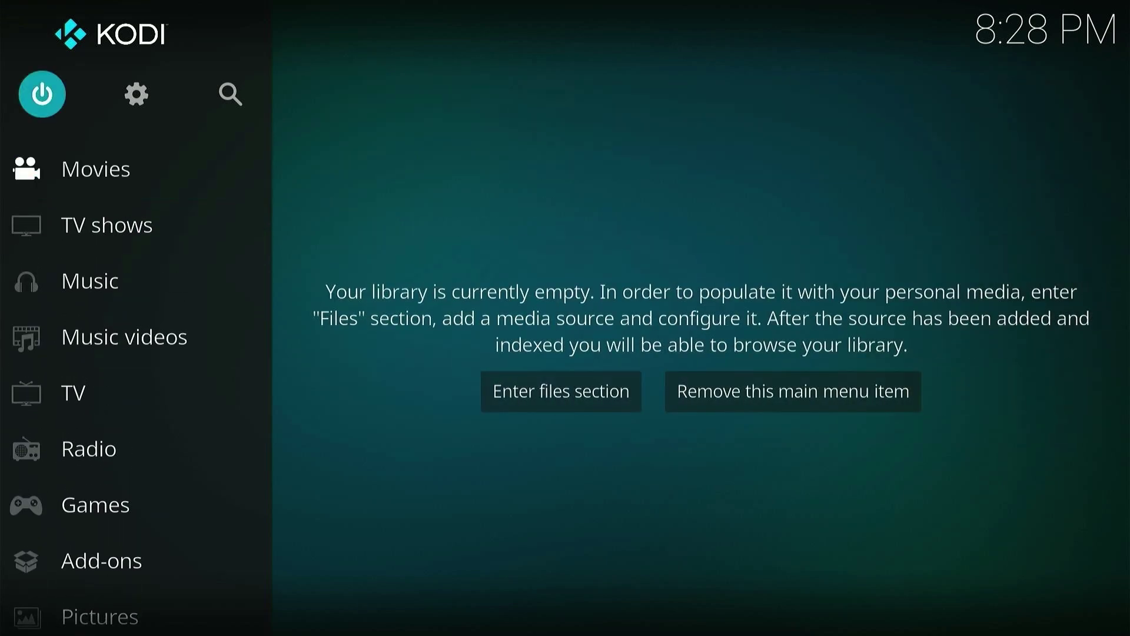
pyautogui.press('Right')
pyautogui.press('Return')
pyautogui.press('Down')
pyautogui.press('Down')
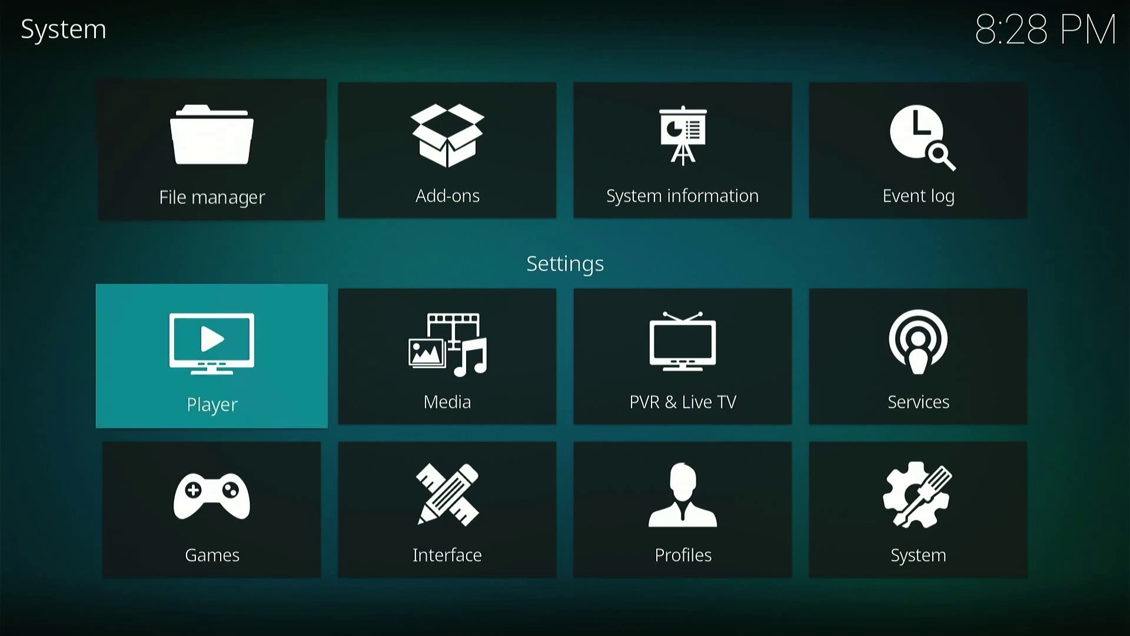
pyautogui.press('Right')
pyautogui.press('Right')
pyautogui.press('Right')
pyautogui.press('Return')
# Enable Unknown sources under Add-ons, accept the warning with Yes, and back out
pyautogui.press('Down')
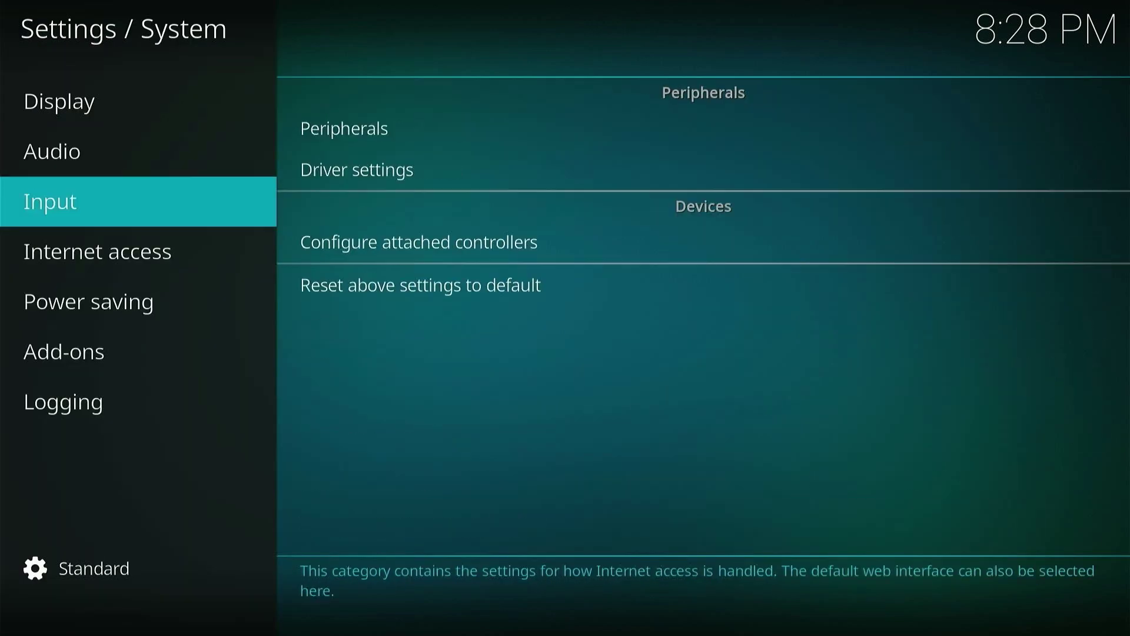
pyautogui.press('Down')
pyautogui.press('Down')
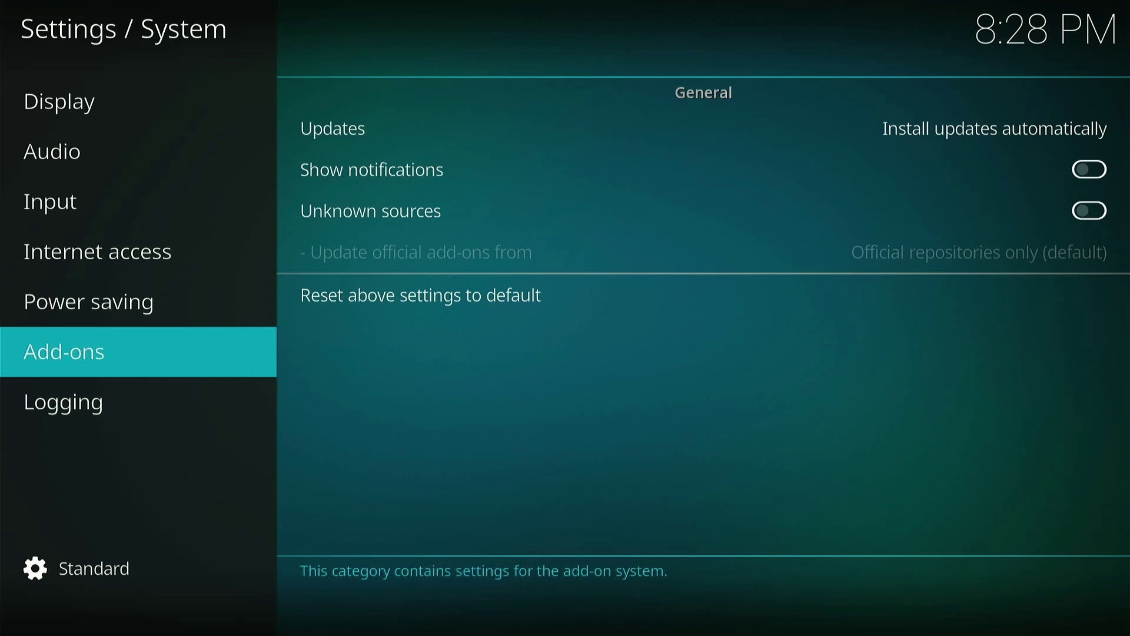
pyautogui.press('Right')
pyautogui.press('Down')
pyautogui.press('Down')
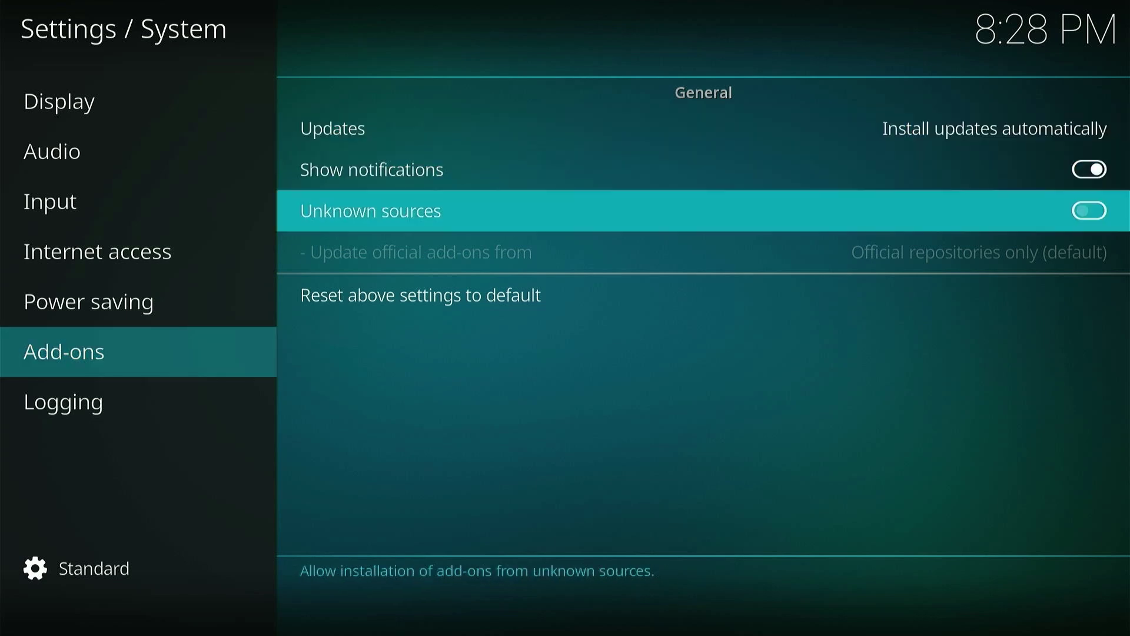
pyautogui.press('Return')
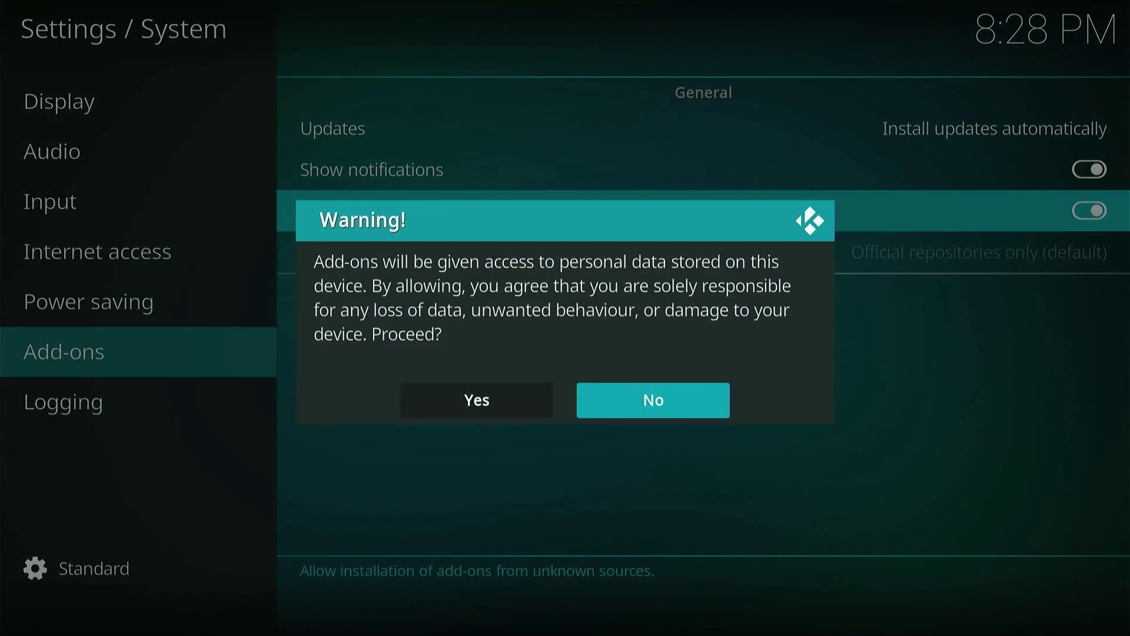
pyautogui.press('Left')
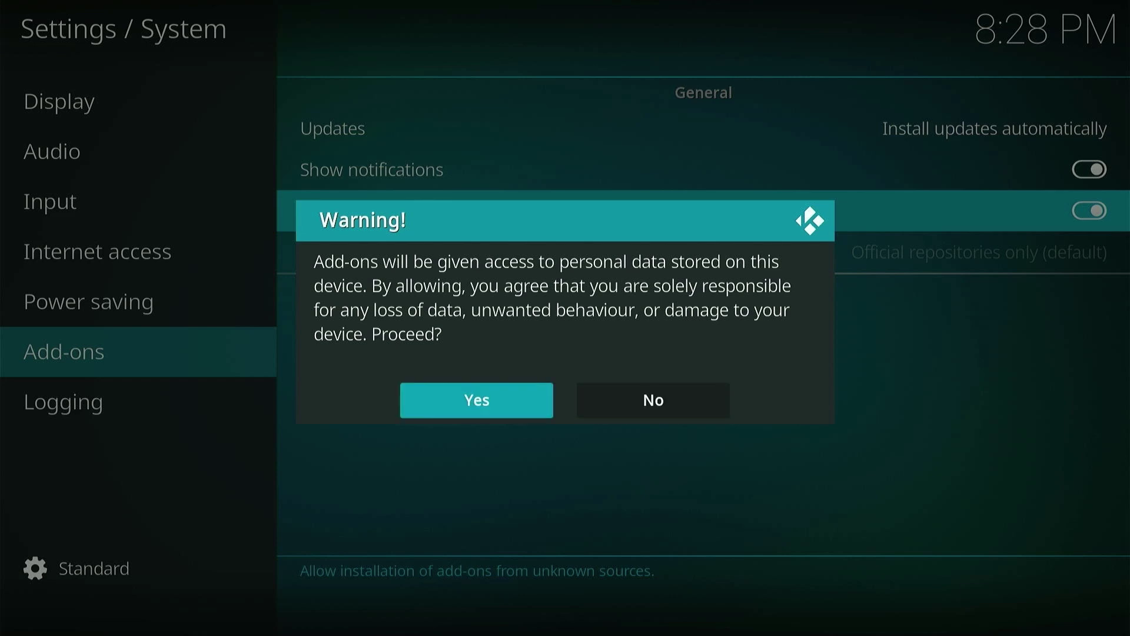
pyautogui.press('Return')
pyautogui.press('Escape')
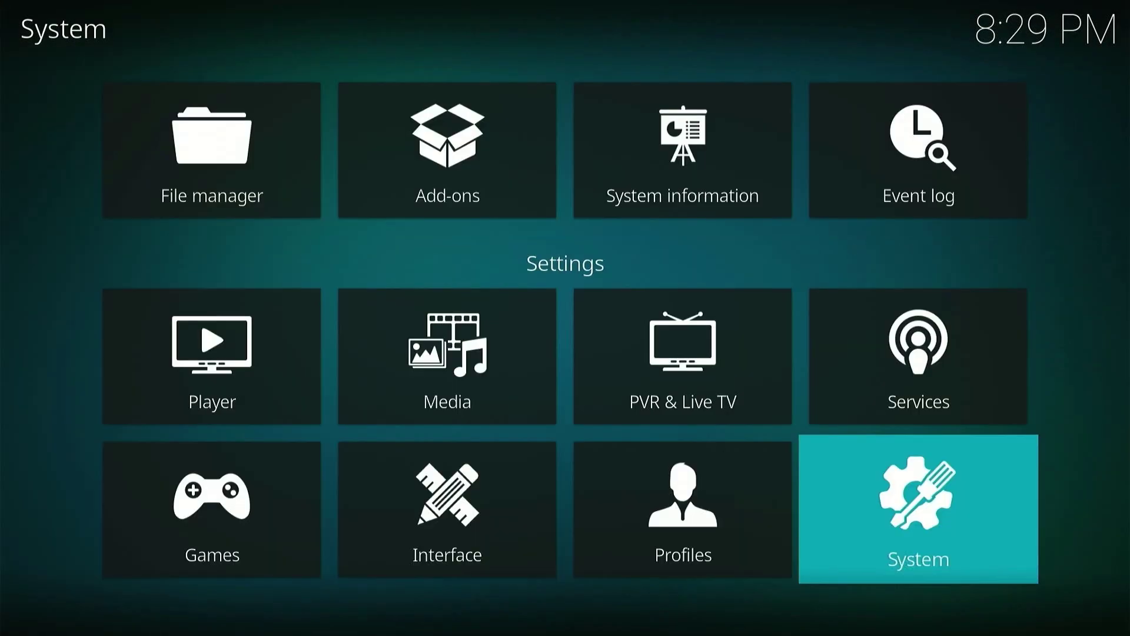
pyautogui.press('Up')
pyautogui.press('Return')
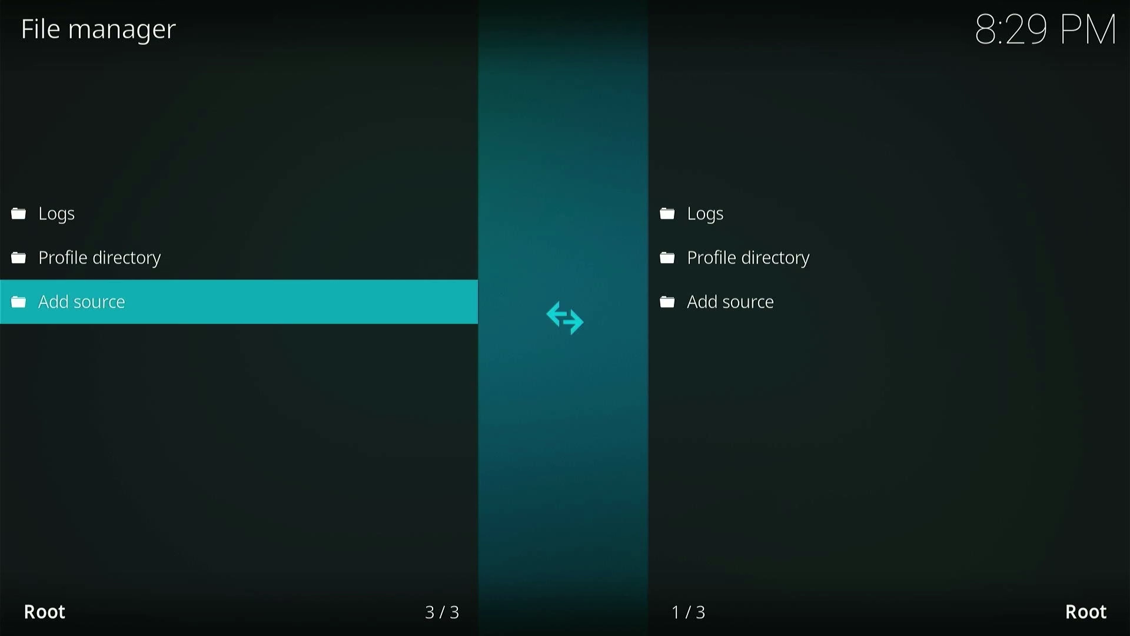
pyautogui.press('Return')
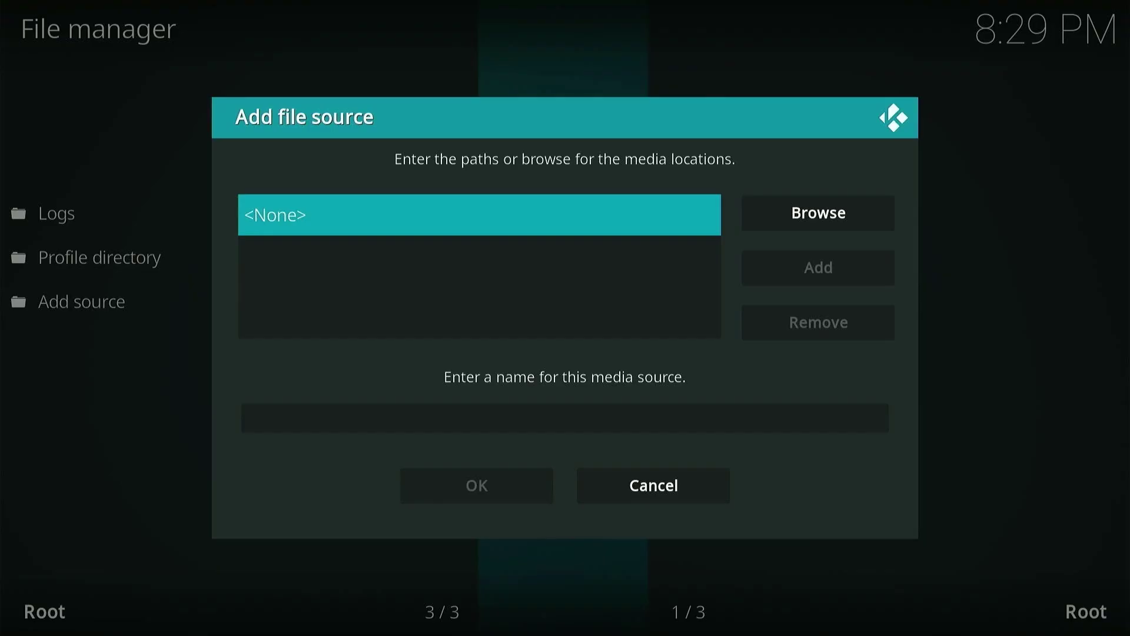
pyautogui.press('Return')
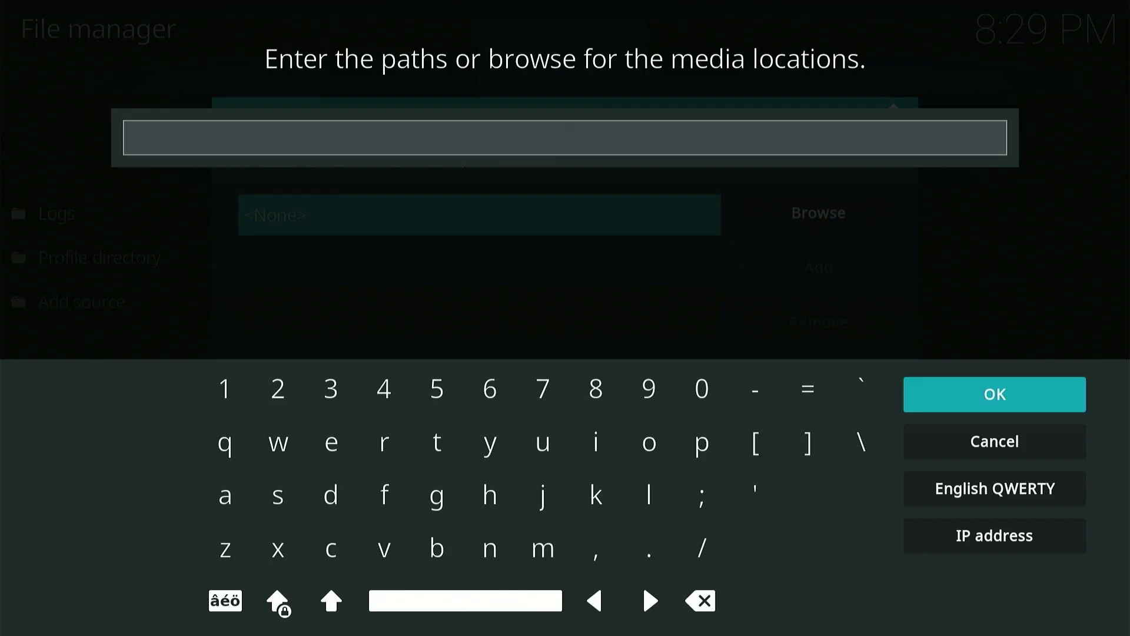
pyautogui.write('http')
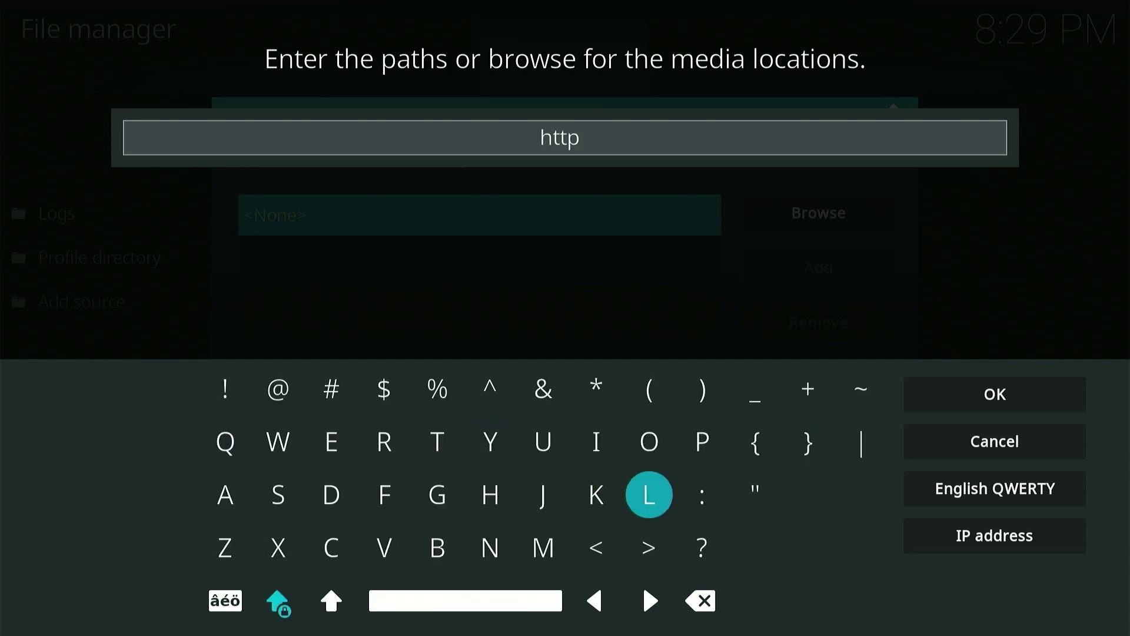
pyautogui.write('://tiny')
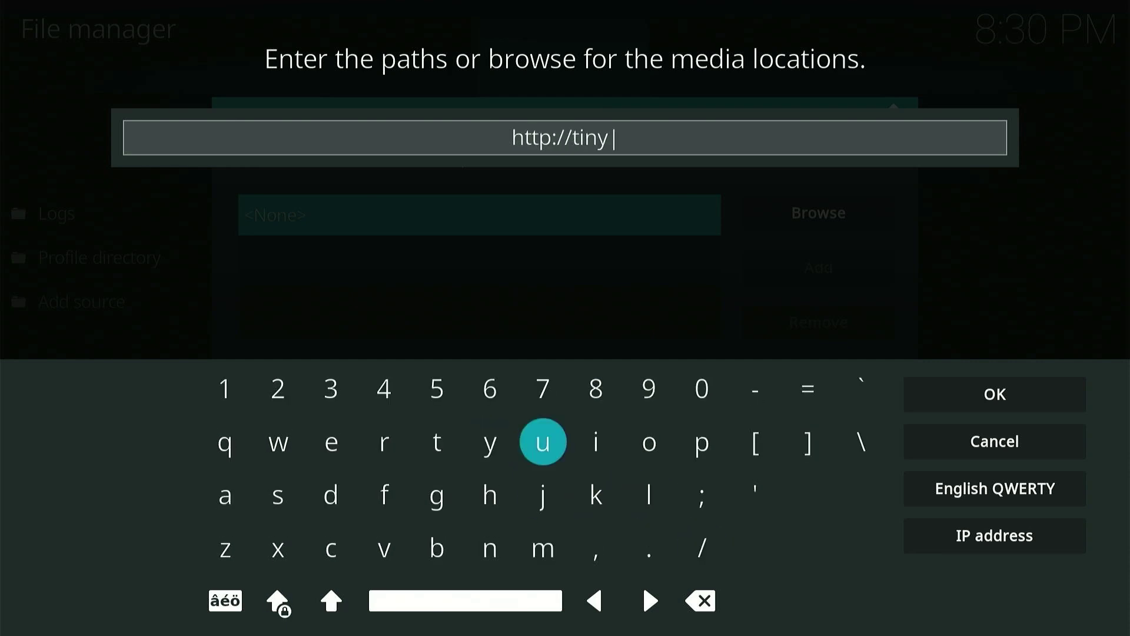
pyautogui.write('url.com/diggz')
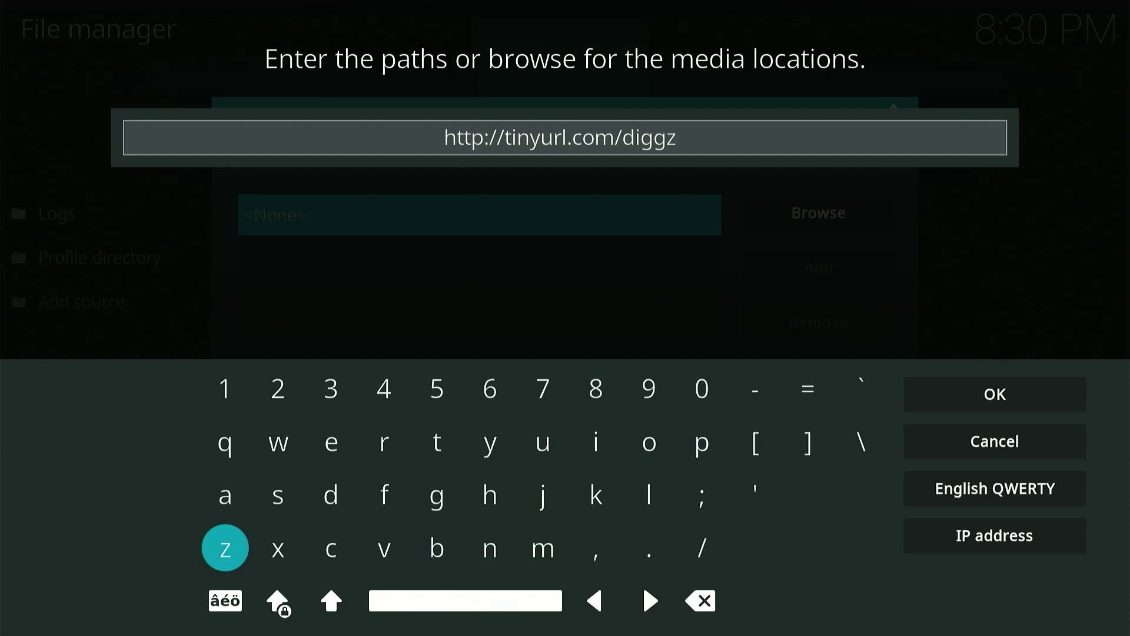
pyautogui.write('12')
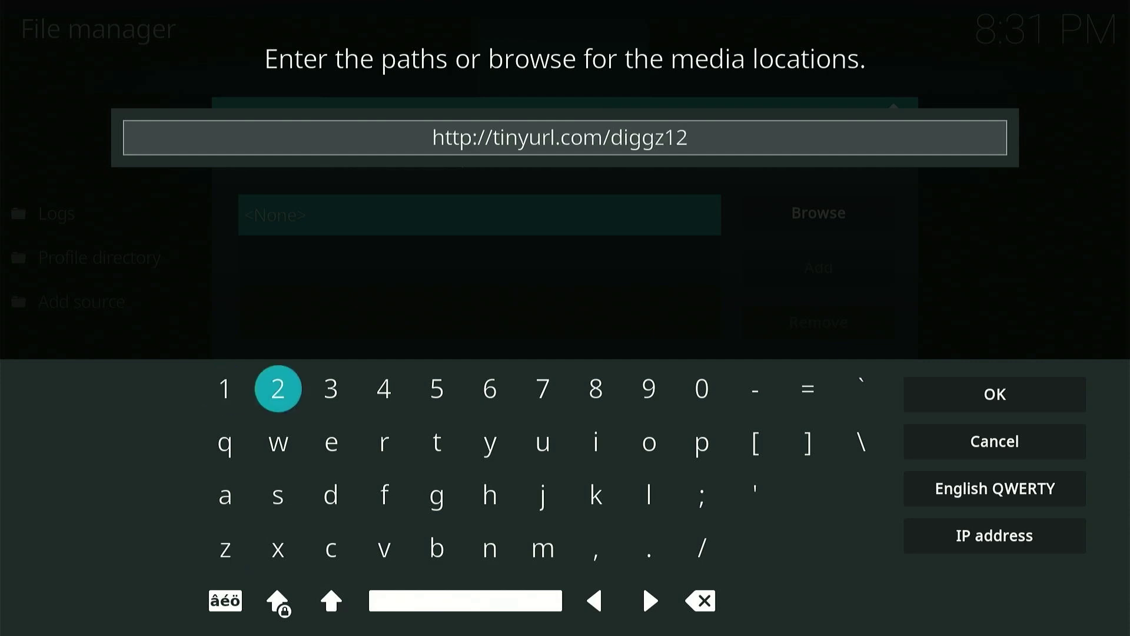
pyautogui.write('3')
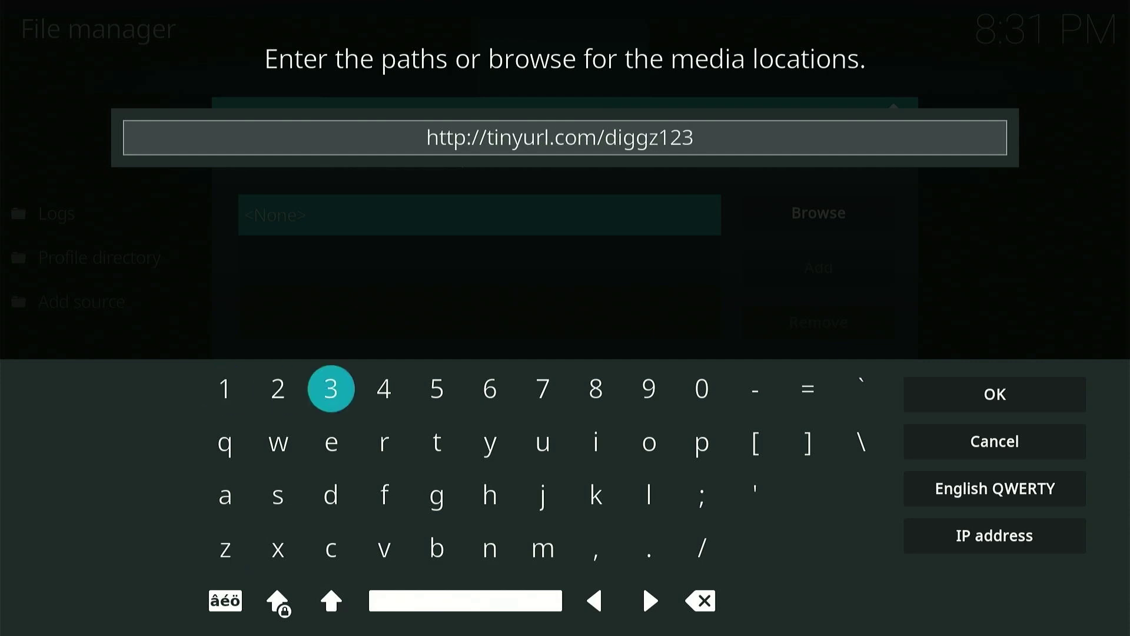
pyautogui.press('Return')
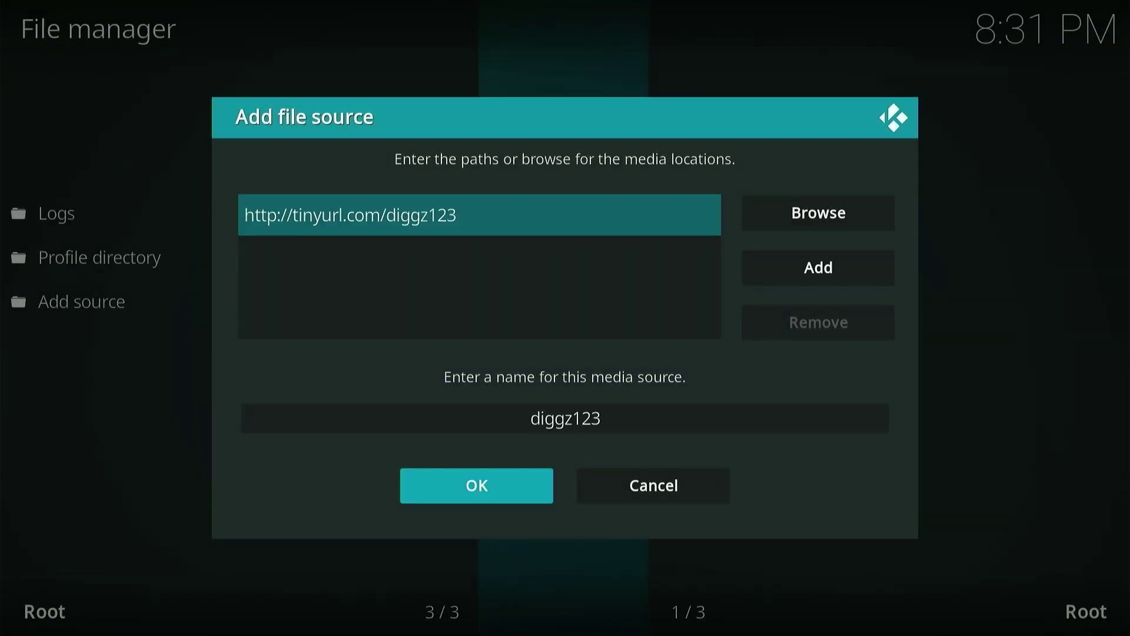
pyautogui.press('Return')
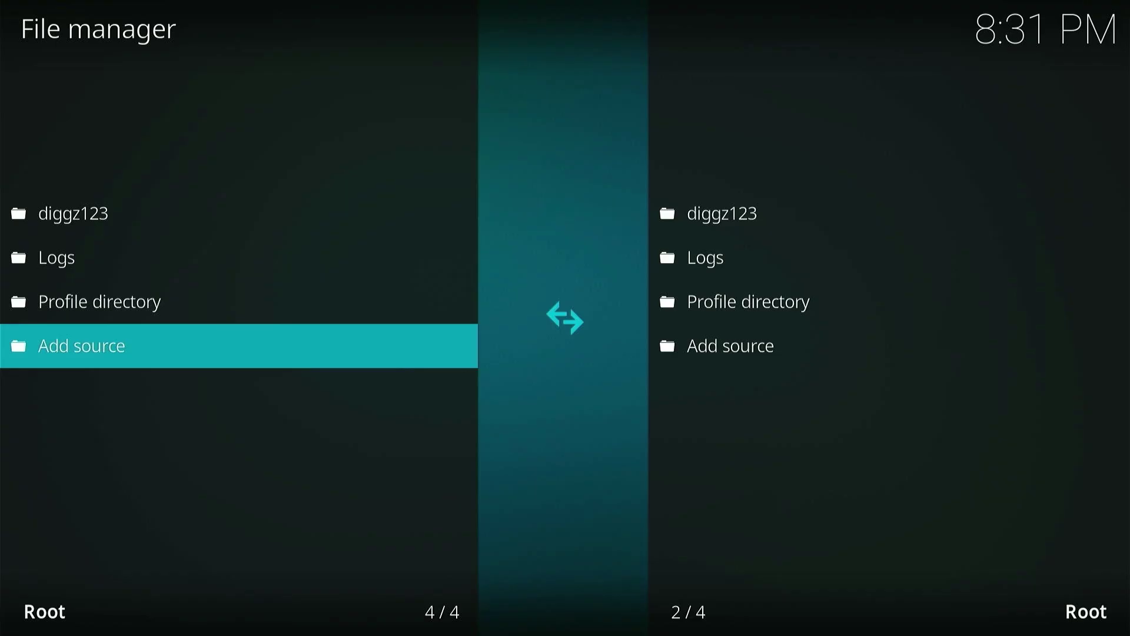
# Leave the File manager and open the Add-on browser
pyautogui.press('Escape')
pyautogui.press('Right')
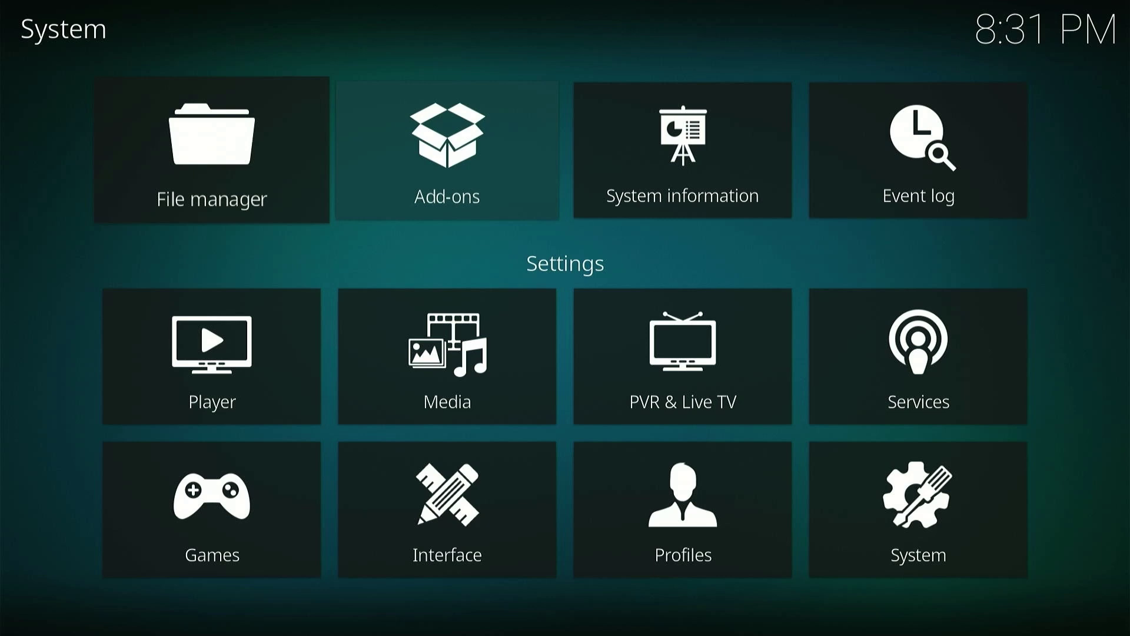
pyautogui.press('Return')
pyautogui.press('Down')
pyautogui.press('Down')
pyautogui.press('Down')
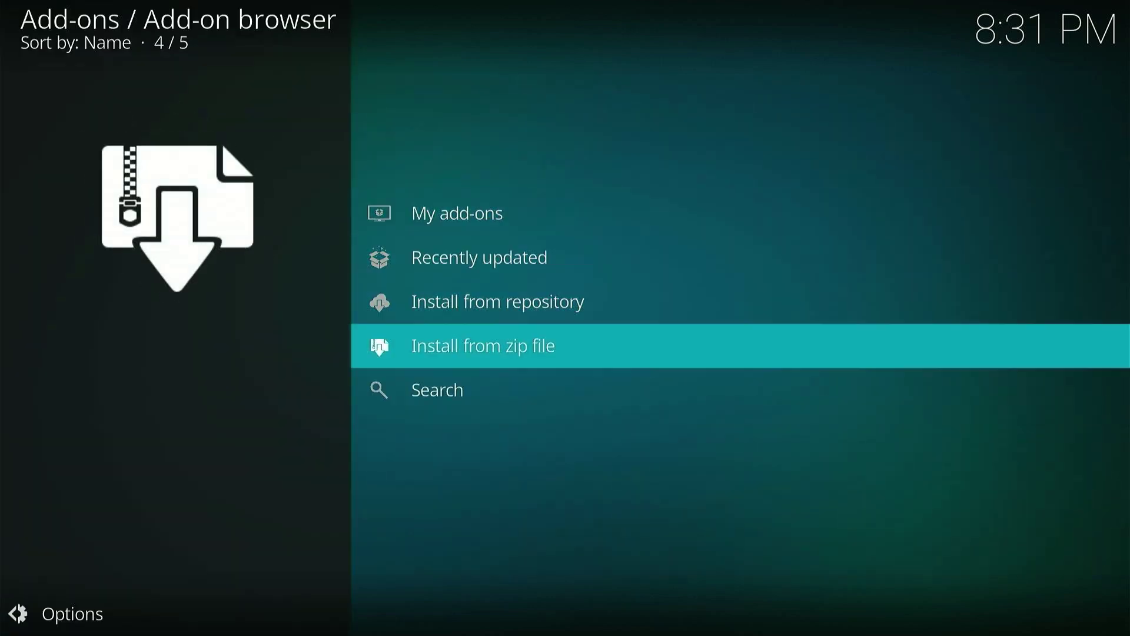
# Install repository.diggz-23.zip from the diggz123 source
pyautogui.press('Return')
pyautogui.press('Return')
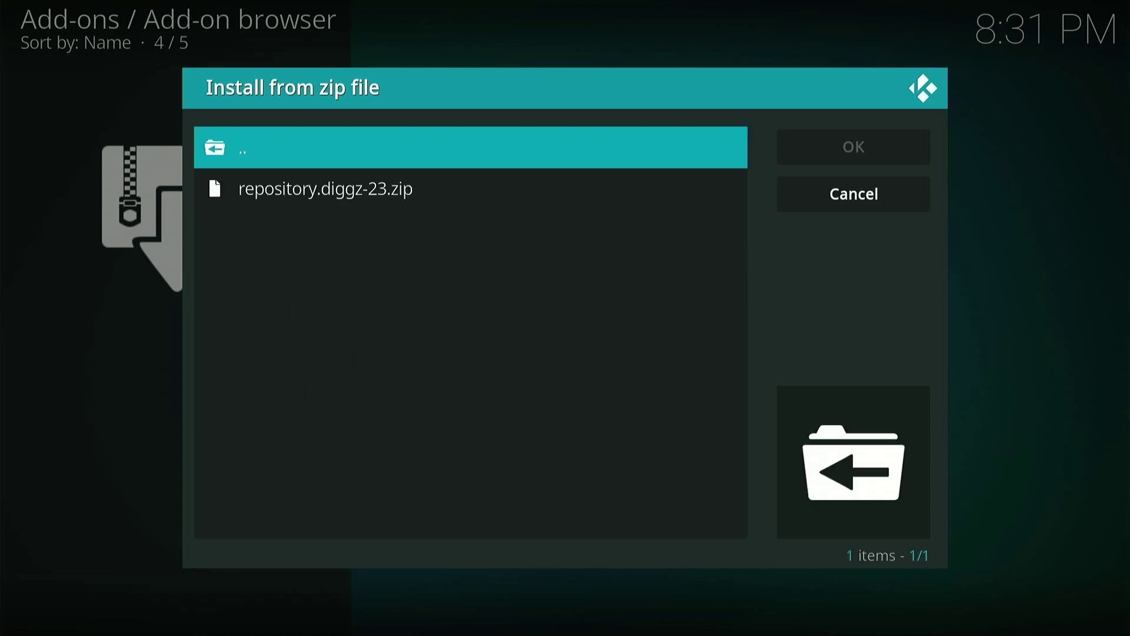
pyautogui.press('Down')
pyautogui.press('Return')
# Open Chef Omega Wizard under the Diggz Repository's Program add-ons
pyautogui.press('Up')
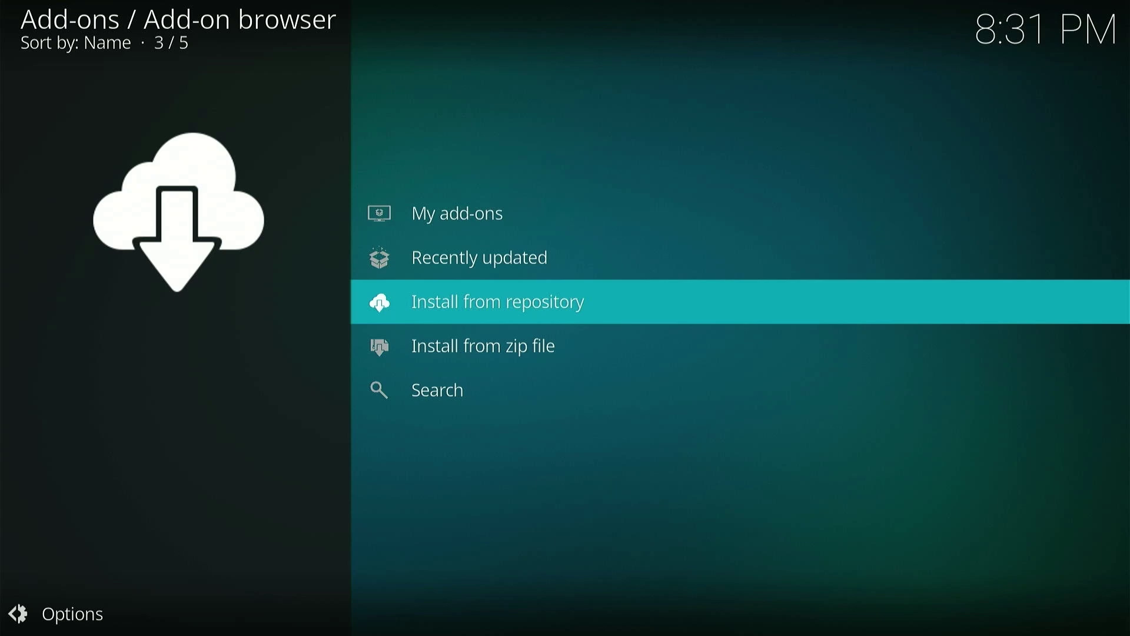
pyautogui.press('Return')
pyautogui.press('Down')
pyautogui.press('Down')
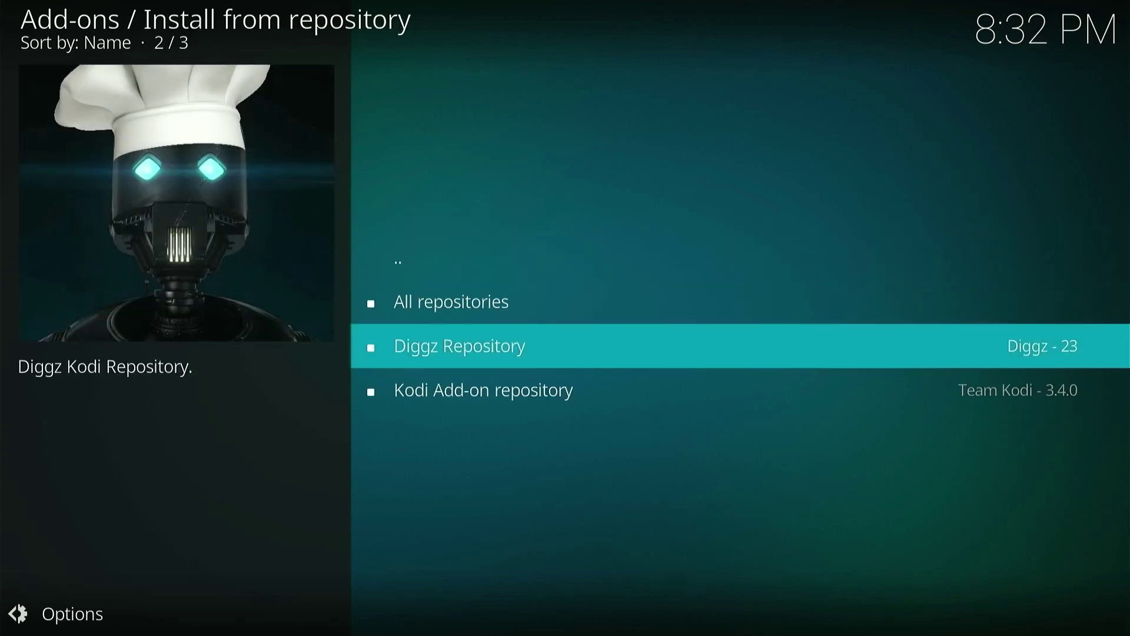
pyautogui.press('Return')
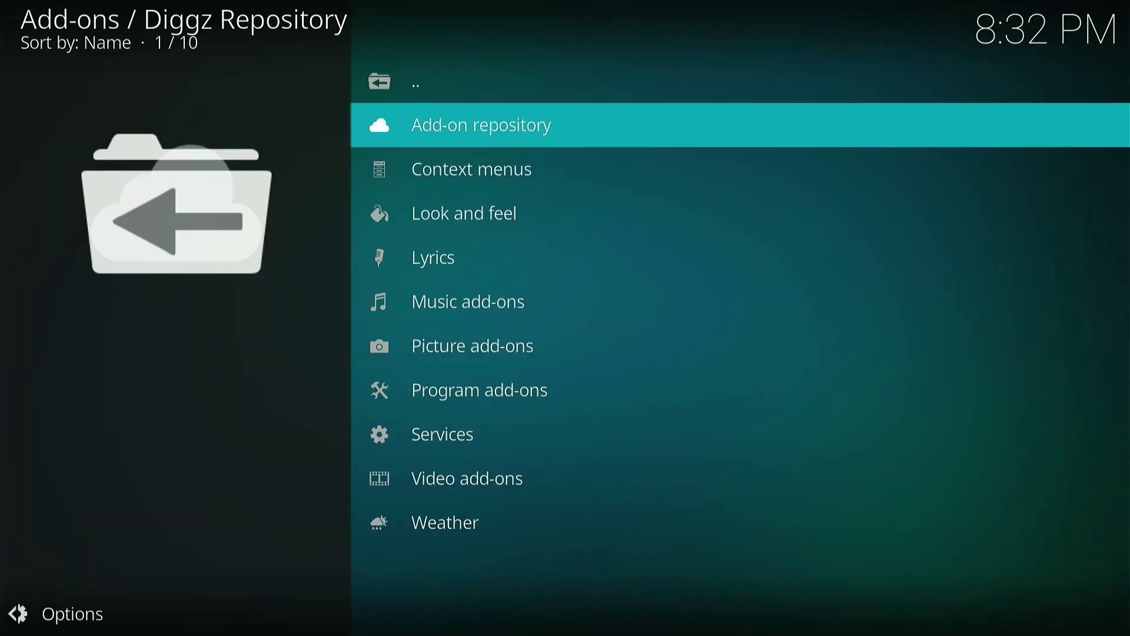
pyautogui.press('Down')
pyautogui.press('Down')
pyautogui.press('Down')
pyautogui.press('Down')
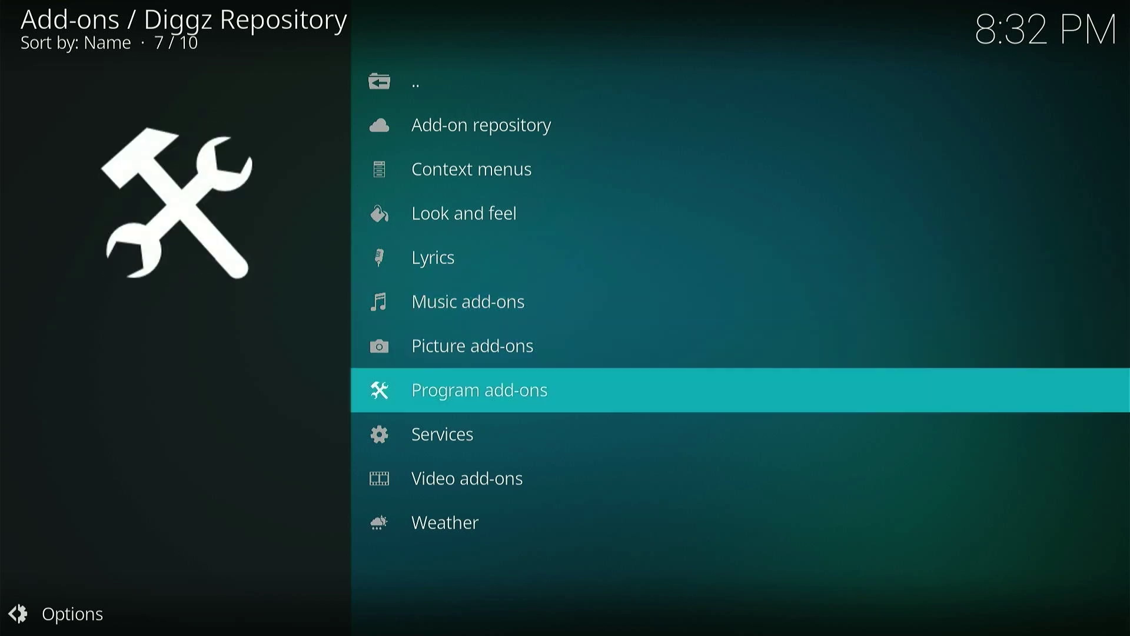
pyautogui.press('Return')
pyautogui.press('Down')
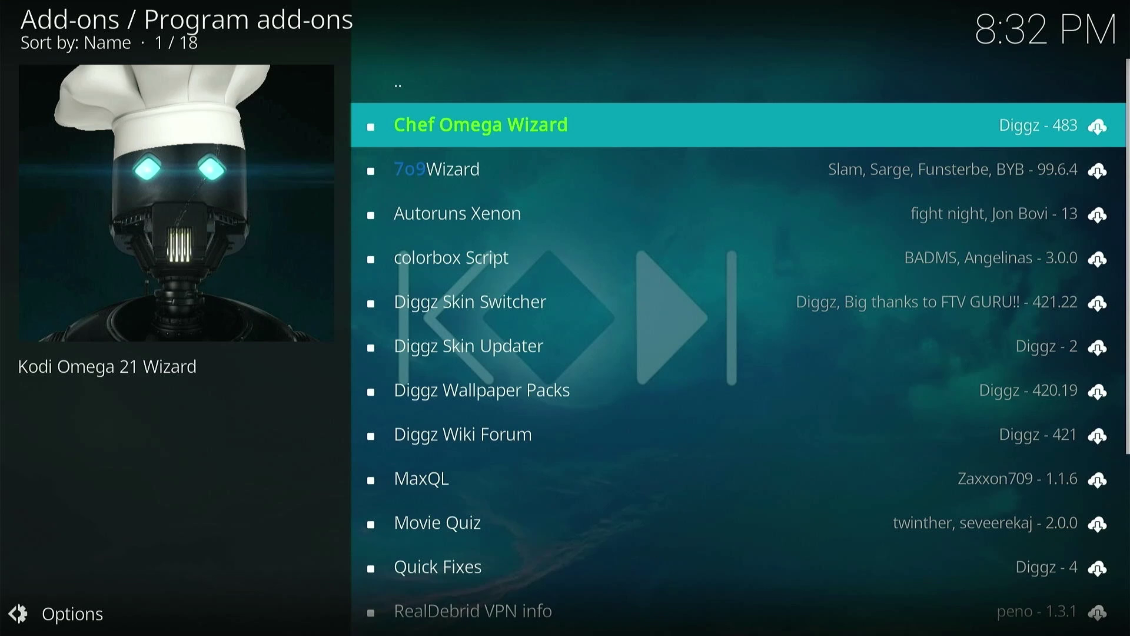
pyautogui.press('Return')
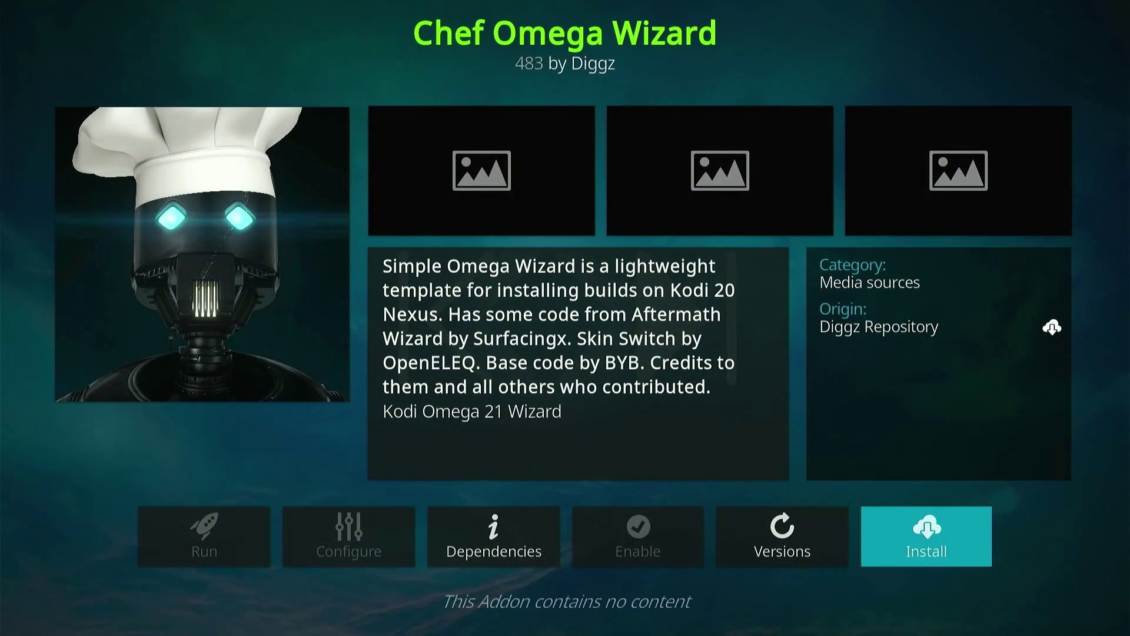
# Install Chef Omega Wizard with its dependencies, dismiss the changelog, and accept installing a build
pyautogui.press('Return')
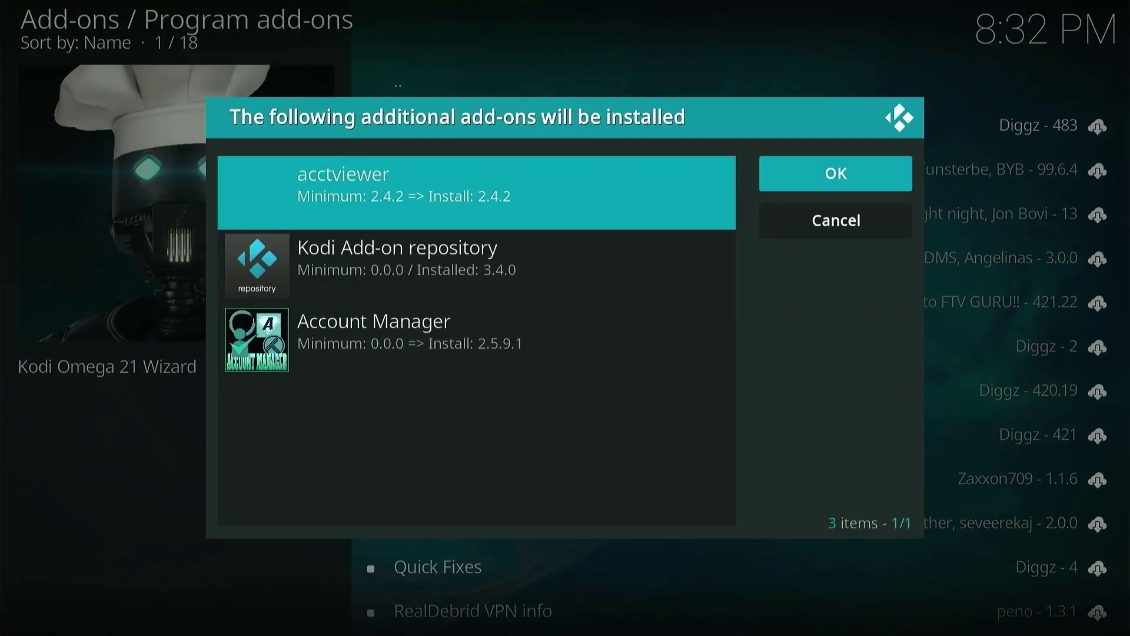
pyautogui.press('Return')
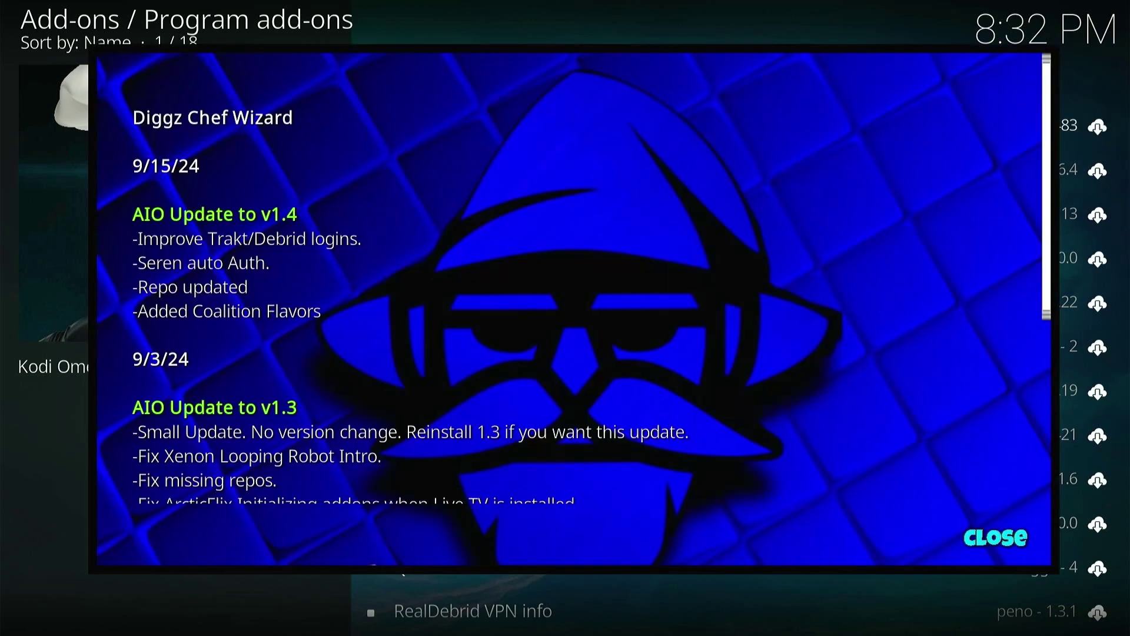
pyautogui.press('Return')
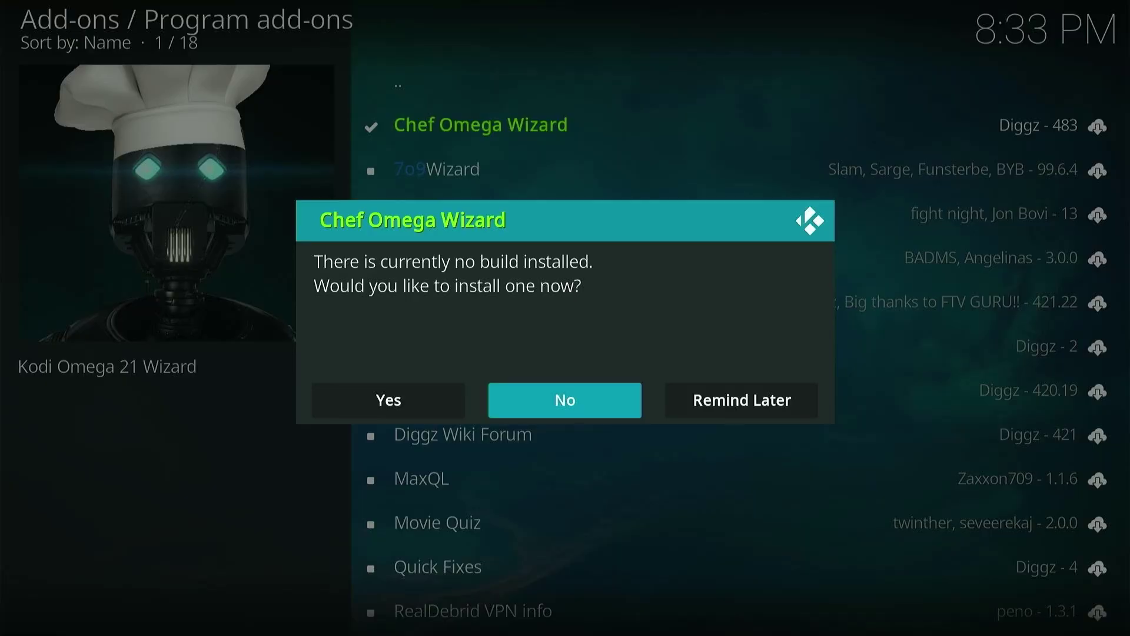
pyautogui.press('Left')
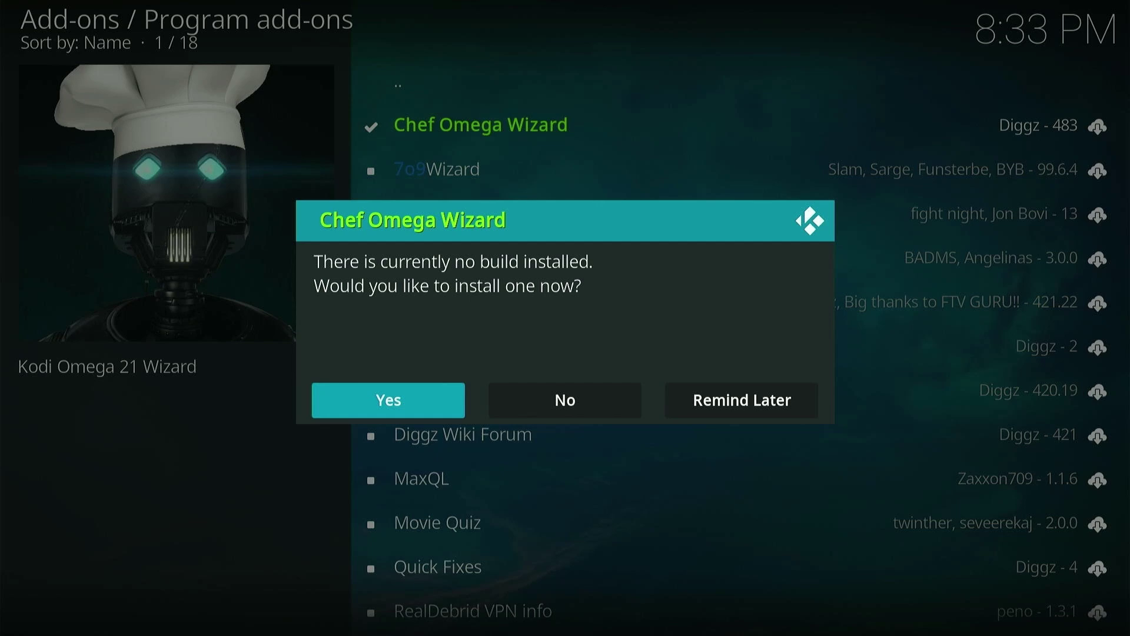
pyautogui.press('Return')
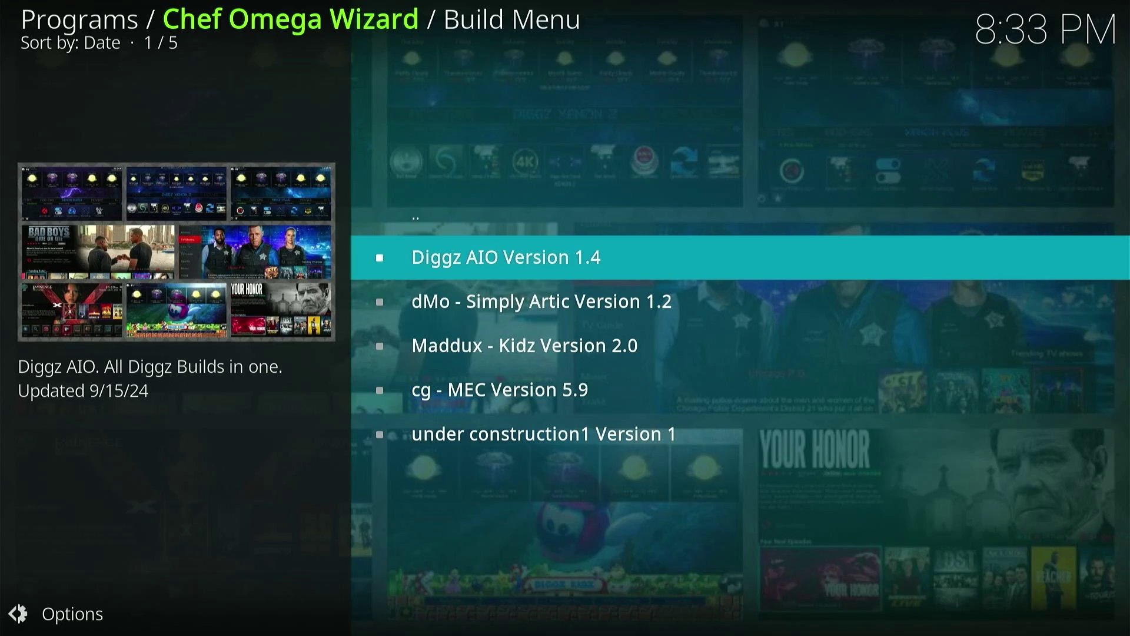
# Pick Diggz AIO Version 1.4 and continue to download and install the 195 MB build
pyautogui.press('Return')
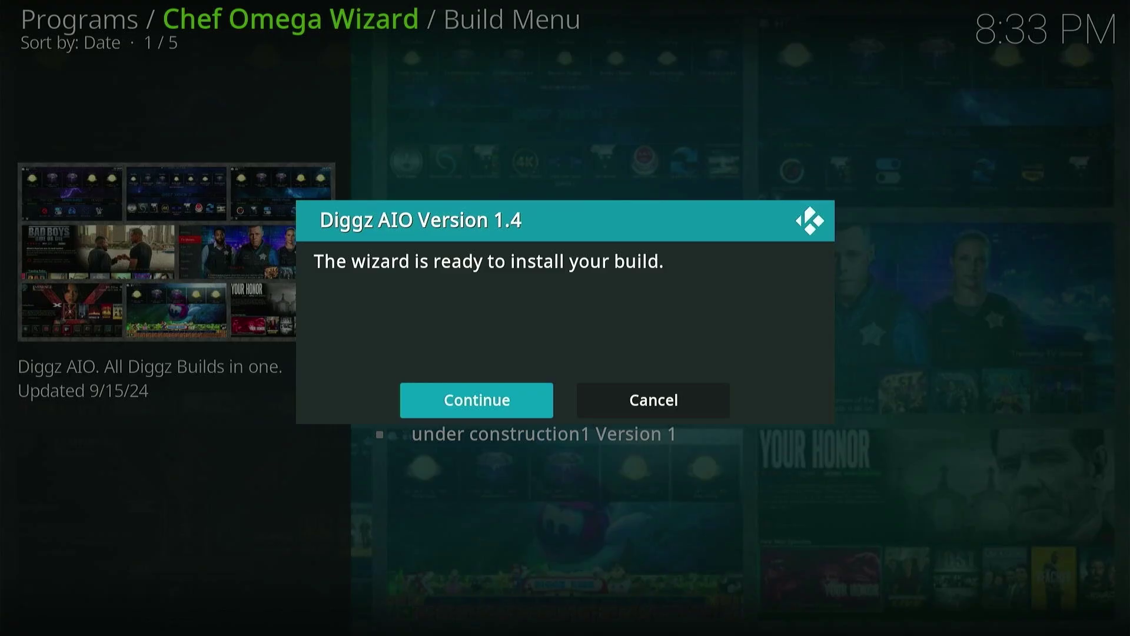
pyautogui.press('Return')
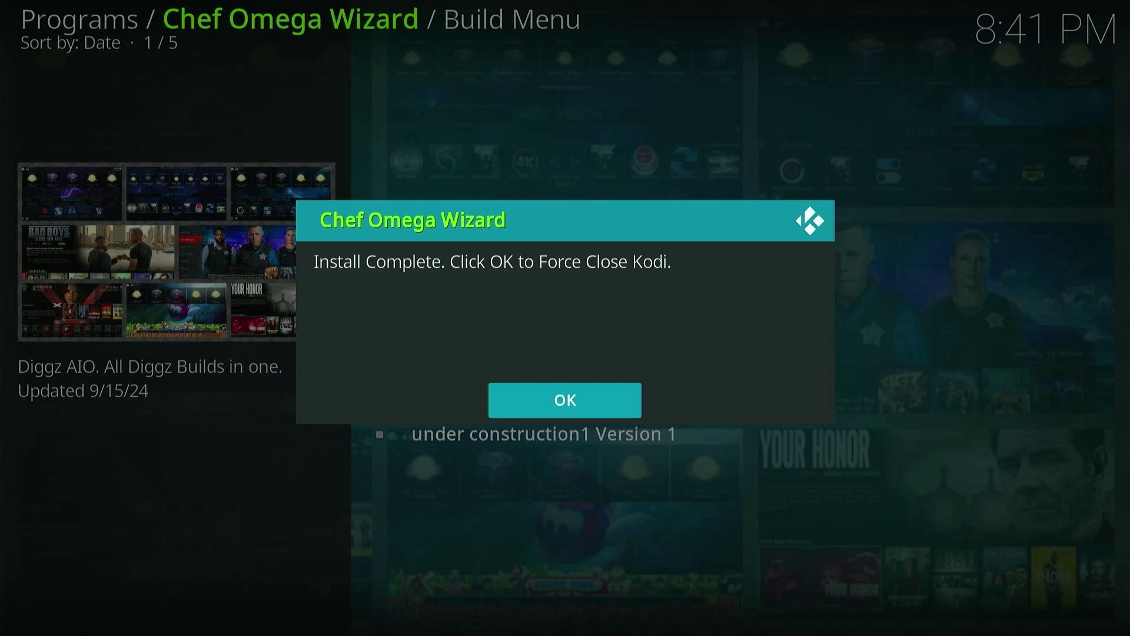
# Force close and relaunch Kodi, then open STEP 3- Install Skins showing Diggz Xenon
pyautogui.press('Return')
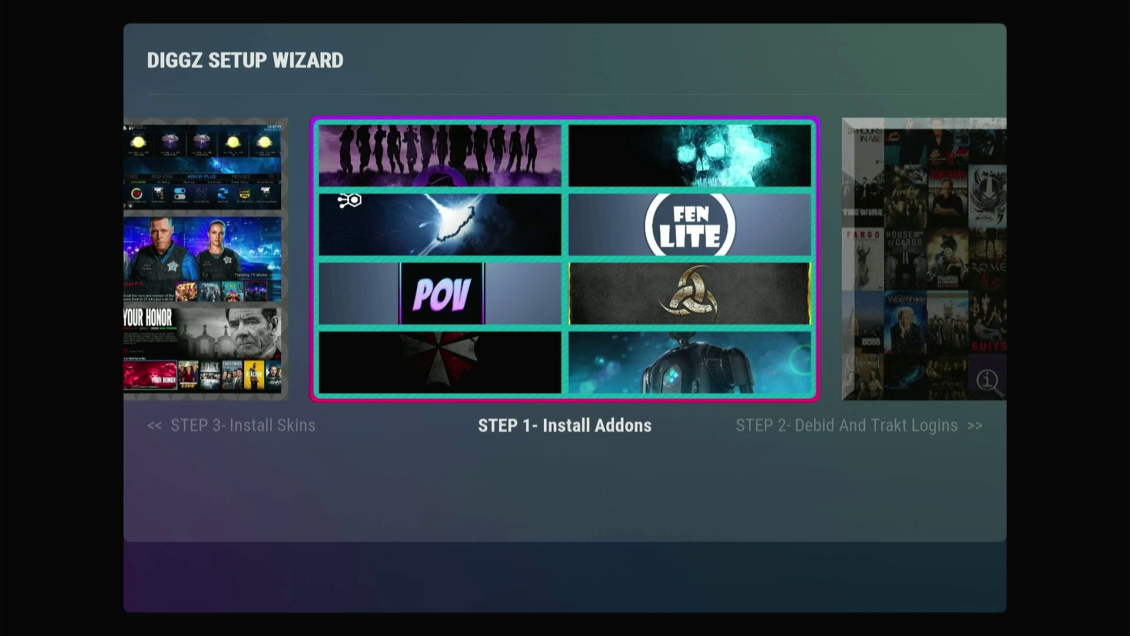
pyautogui.press('Right')
pyautogui.press('Right')
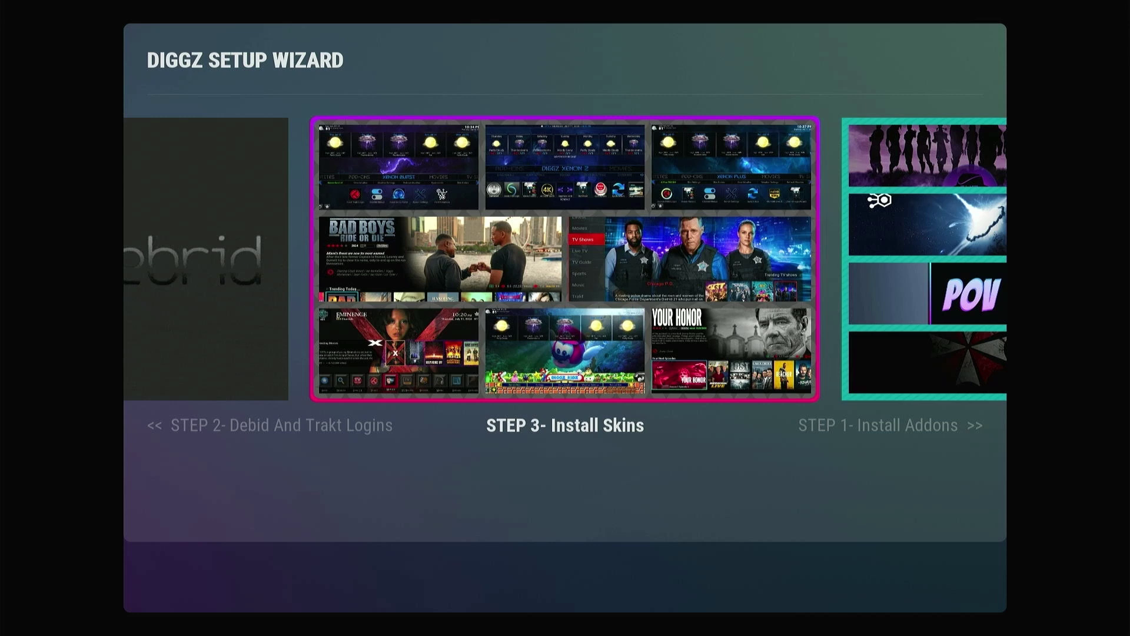
pyautogui.press('Return')
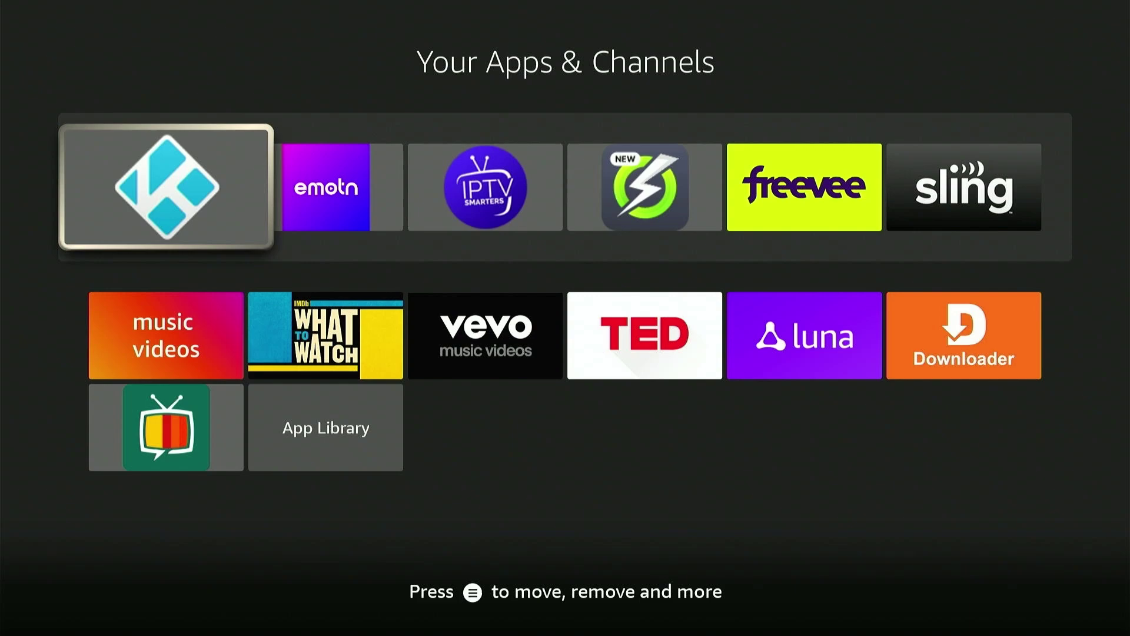
pyautogui.press('Return')
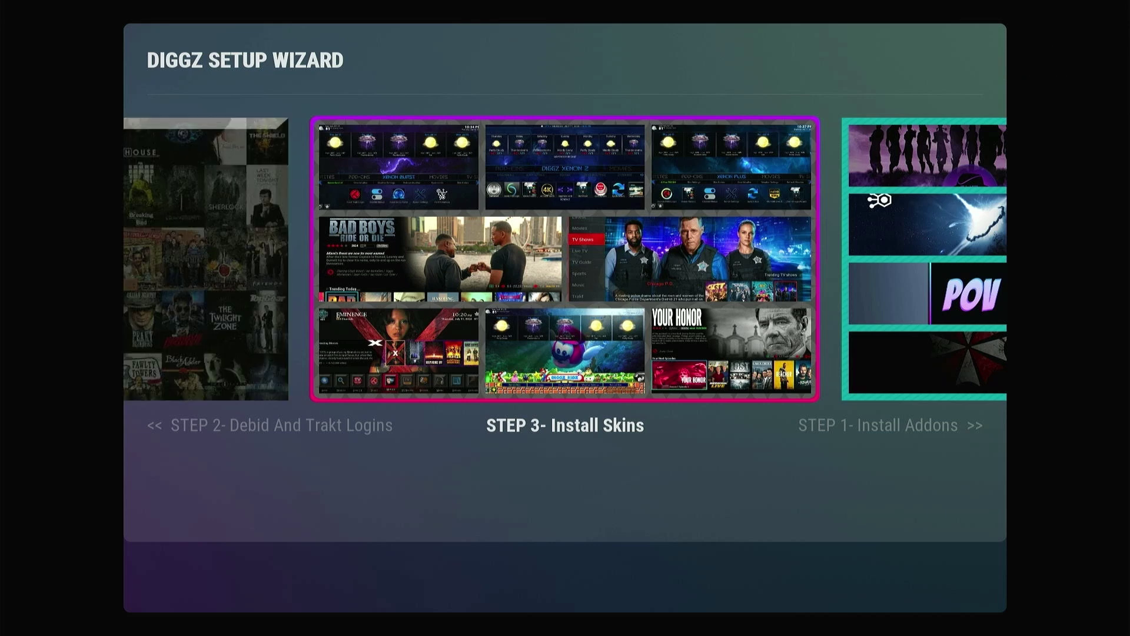
pyautogui.press('Return')
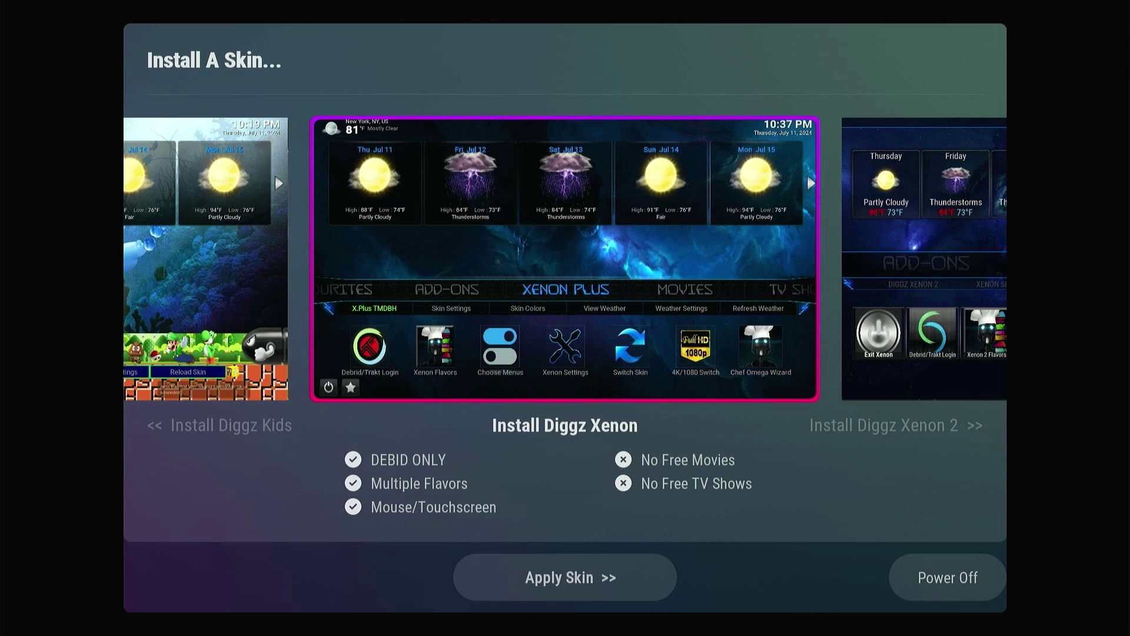
# Browse the skins past FenFlix, Diggz Kids, Xenon 2 and Xenon, then settle on Diggz Xenon Free
pyautogui.press('Right')
pyautogui.press('Right')
pyautogui.press('Right')
pyautogui.press('Right')
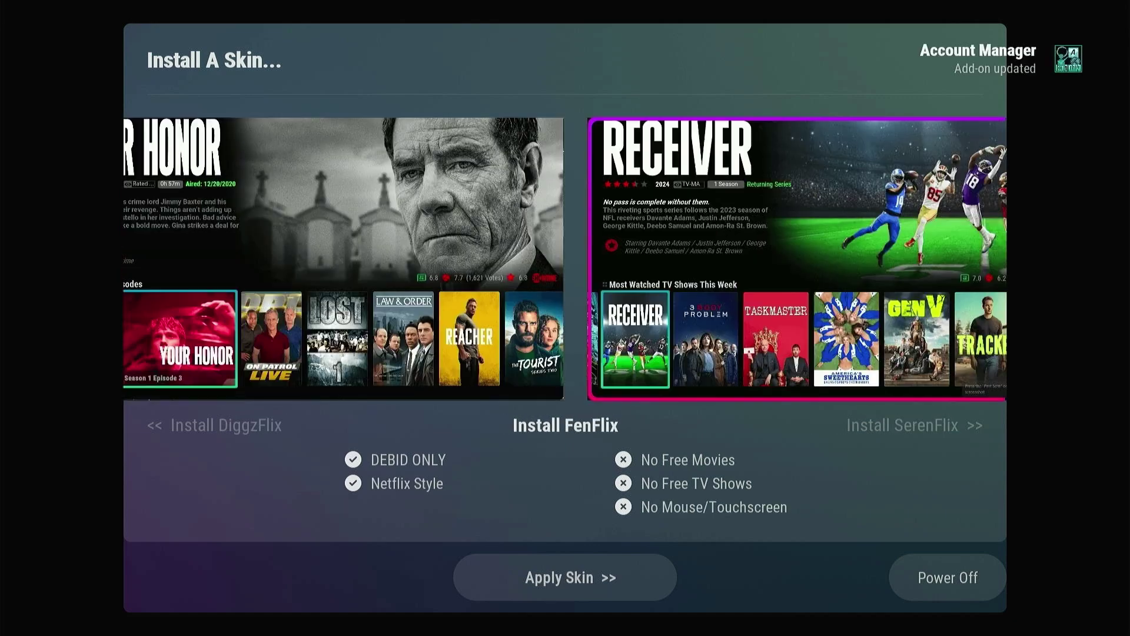
pyautogui.press('Right')
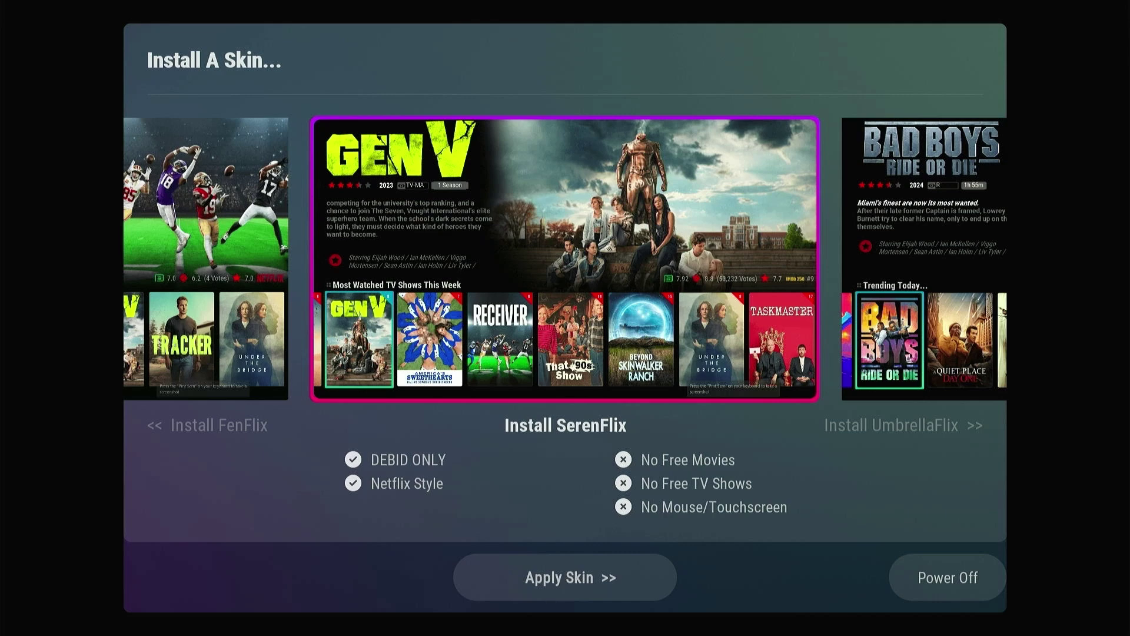
pyautogui.press('Right')
pyautogui.press('Right')
pyautogui.press('Right')
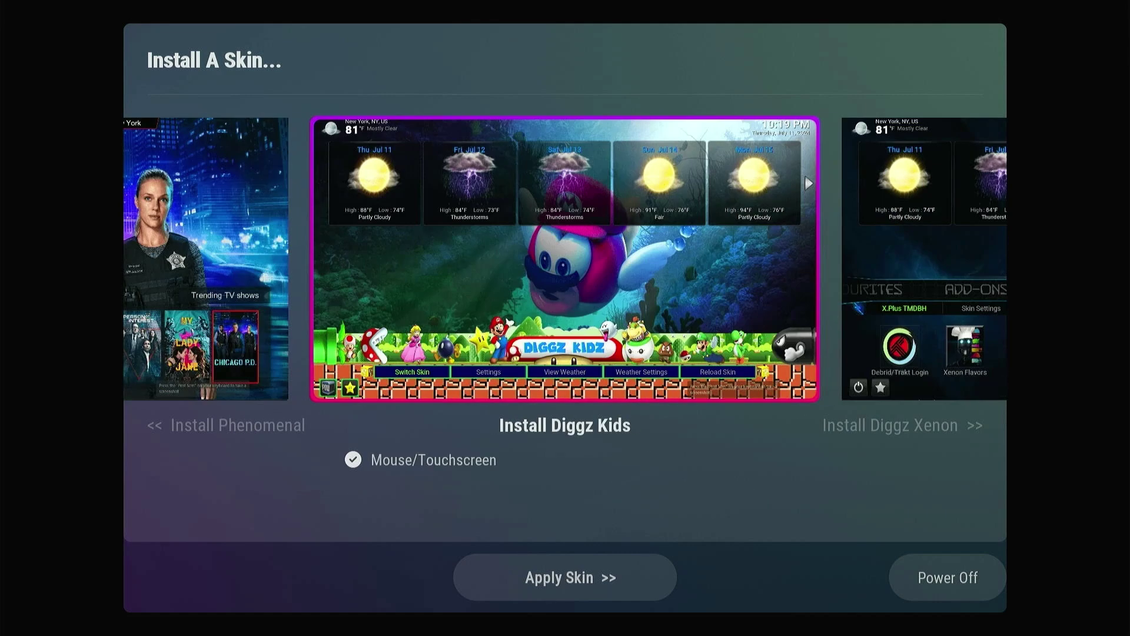
pyautogui.press('Right')
pyautogui.press('Right')
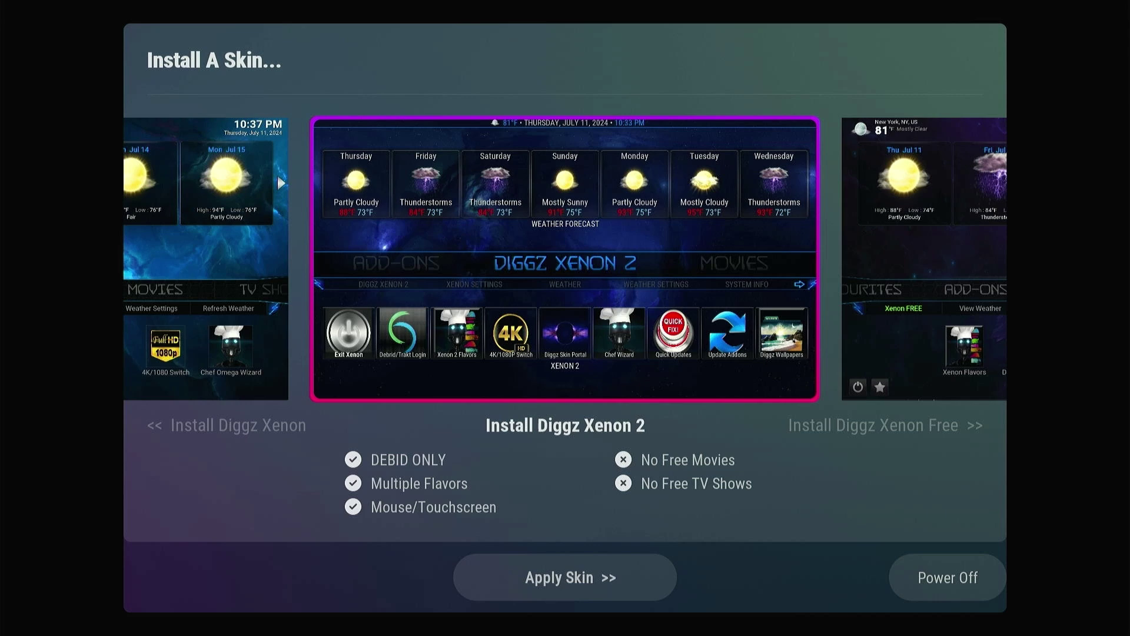
pyautogui.press('Right')
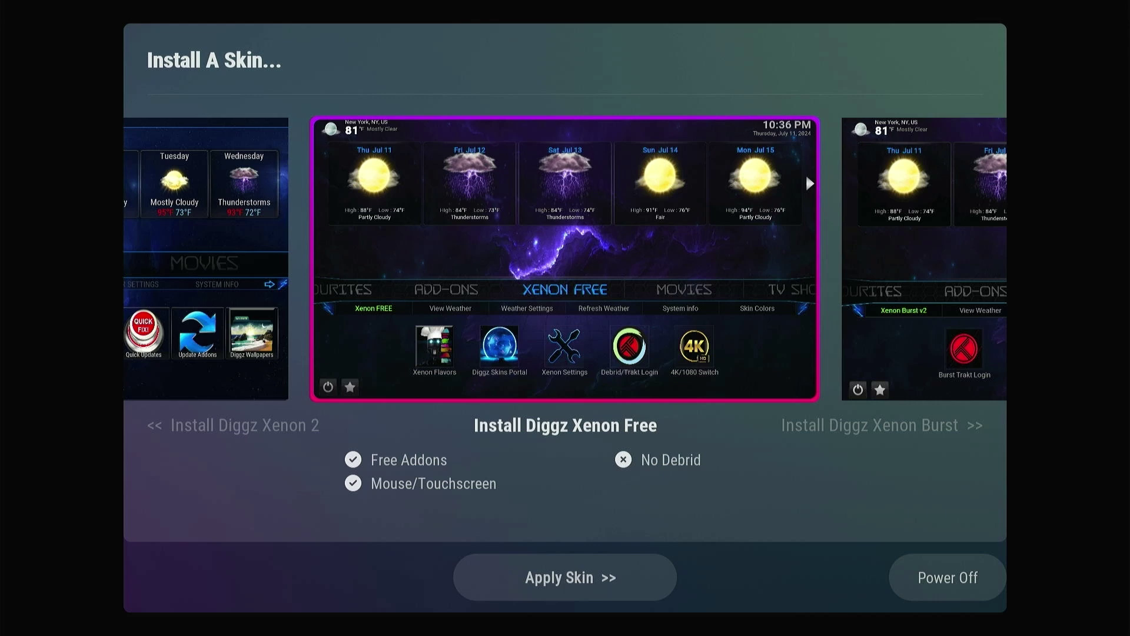
pyautogui.press('Left')
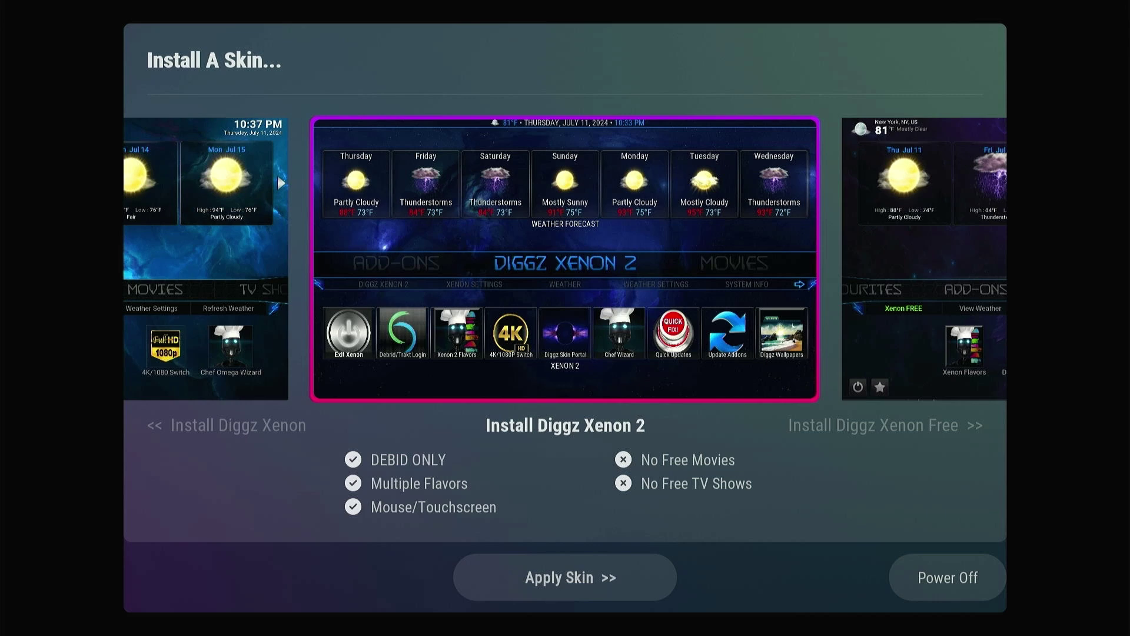
pyautogui.press('Left')
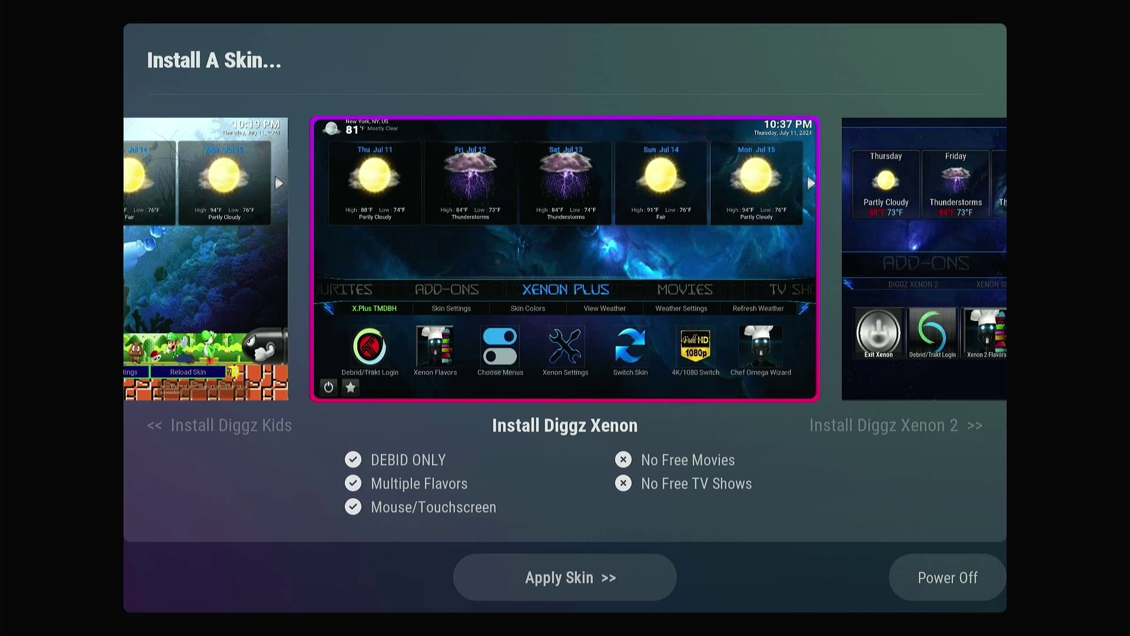
pyautogui.press('Right')
pyautogui.press('Right')
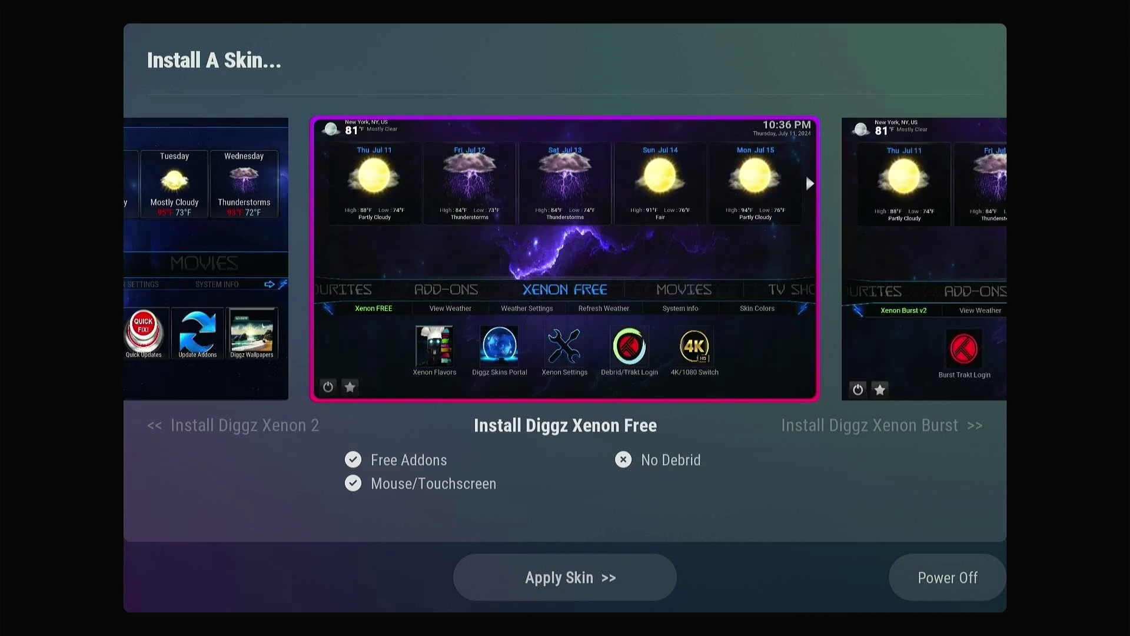
# Apply Diggz Xenon Free, accept downloading its add-on, and switch Kodi to the Xenon Free skin
pyautogui.press('Return')
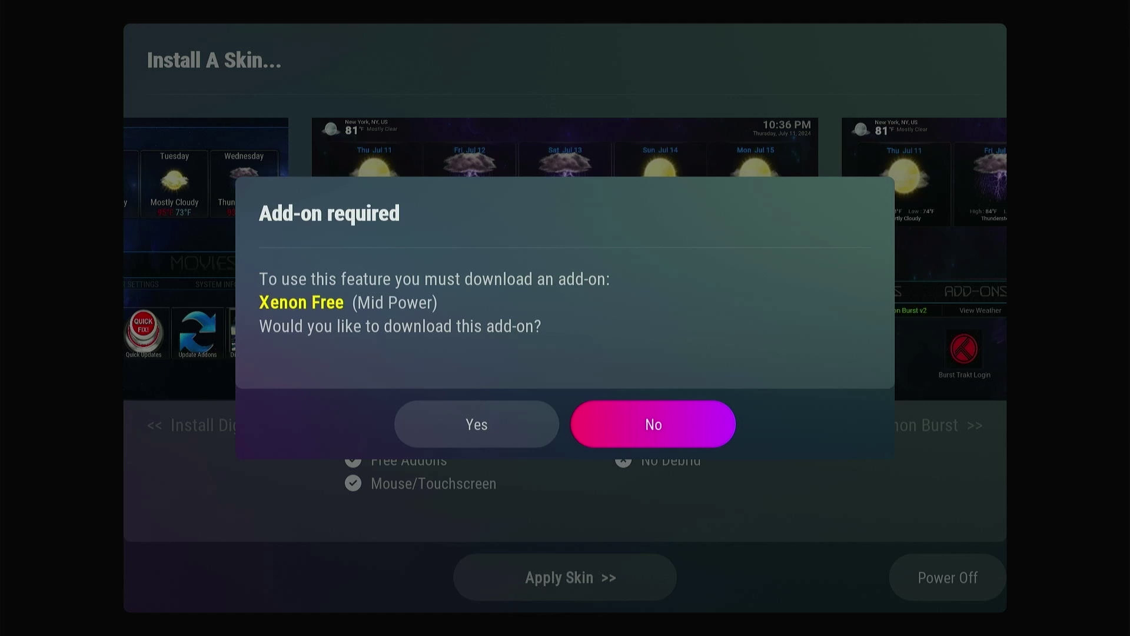
pyautogui.press('Left')
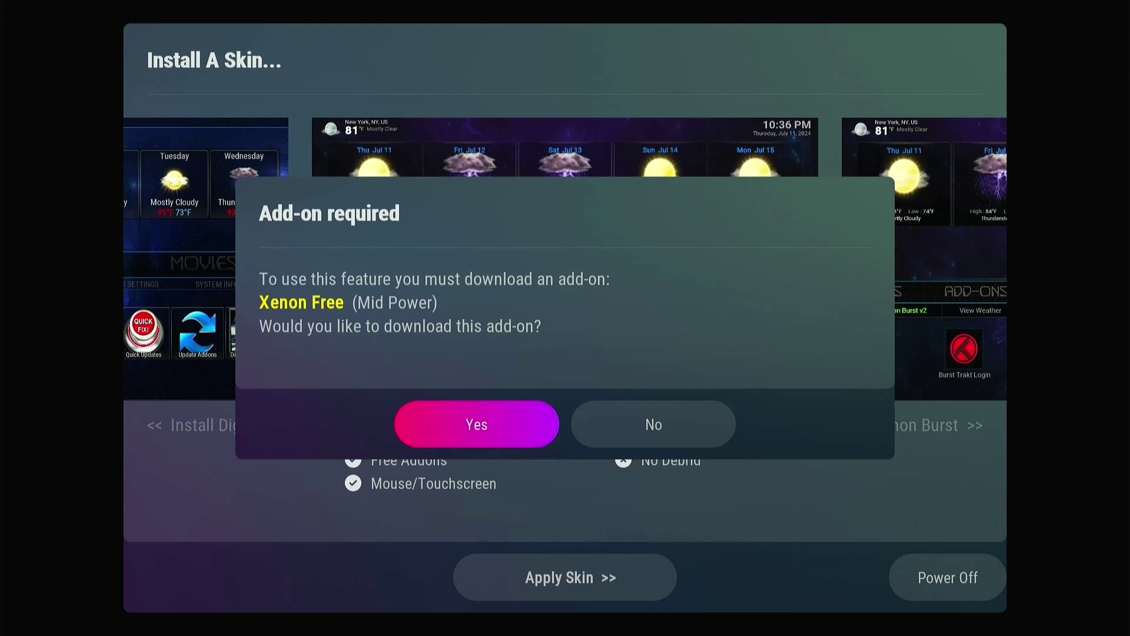
pyautogui.press('Return')
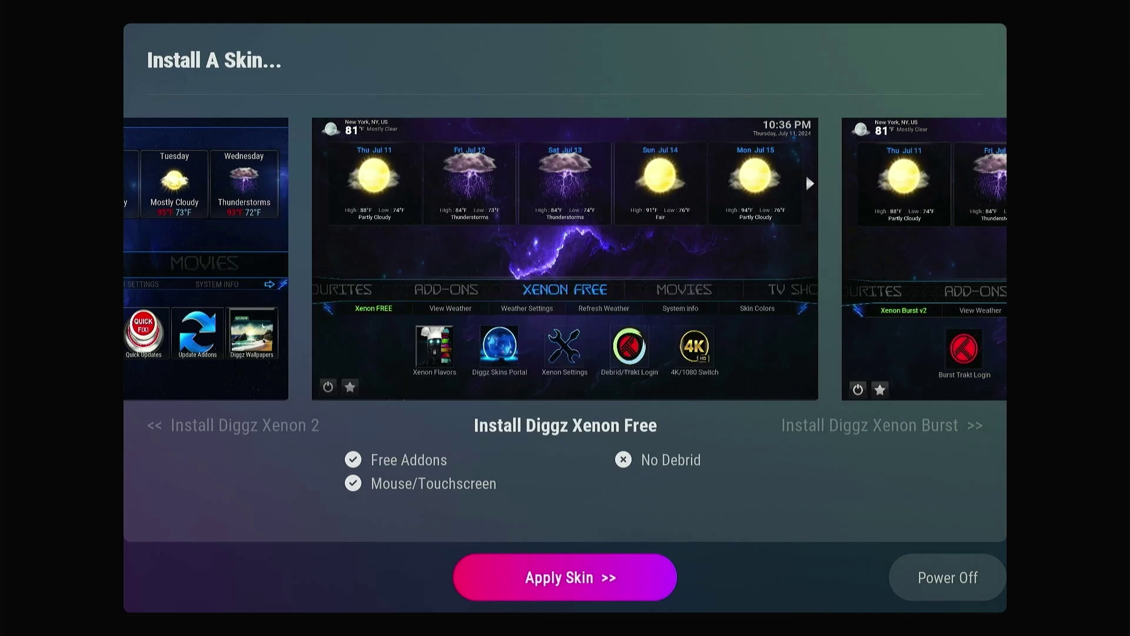
pyautogui.press('Return')
pyautogui.press('Down')
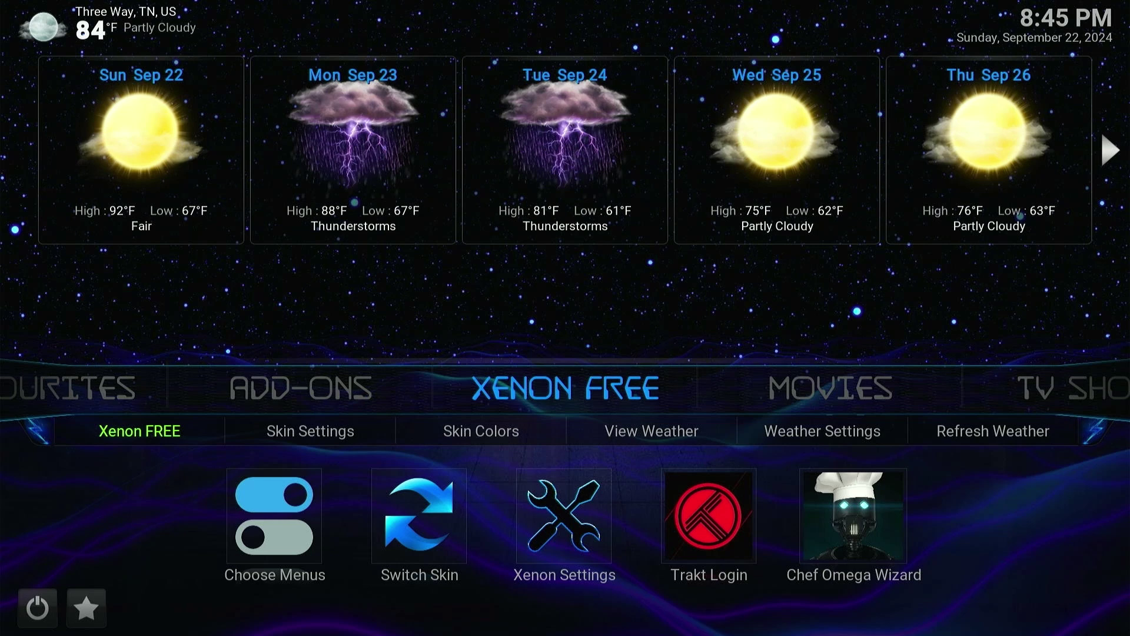
# Check Location 1 in Xenon Free's Weather Settings, then highlight Yes on the Diggz Free99 download prompt
pyautogui.press('Down')
pyautogui.press('Right')
pyautogui.press('Right')
pyautogui.press('Right')
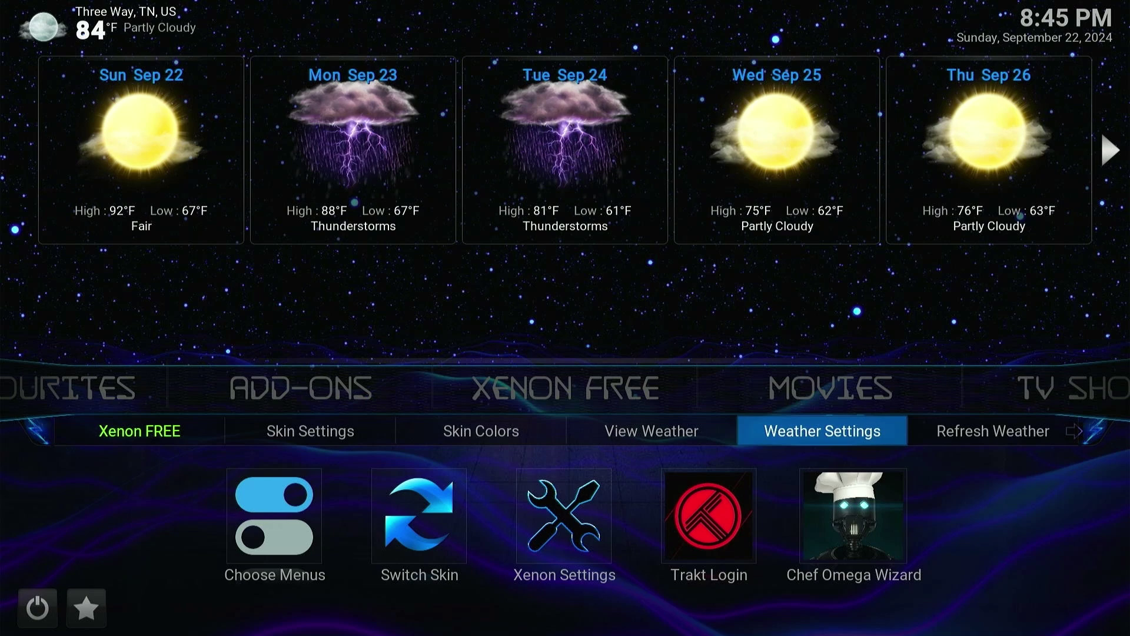
pyautogui.press('Return')
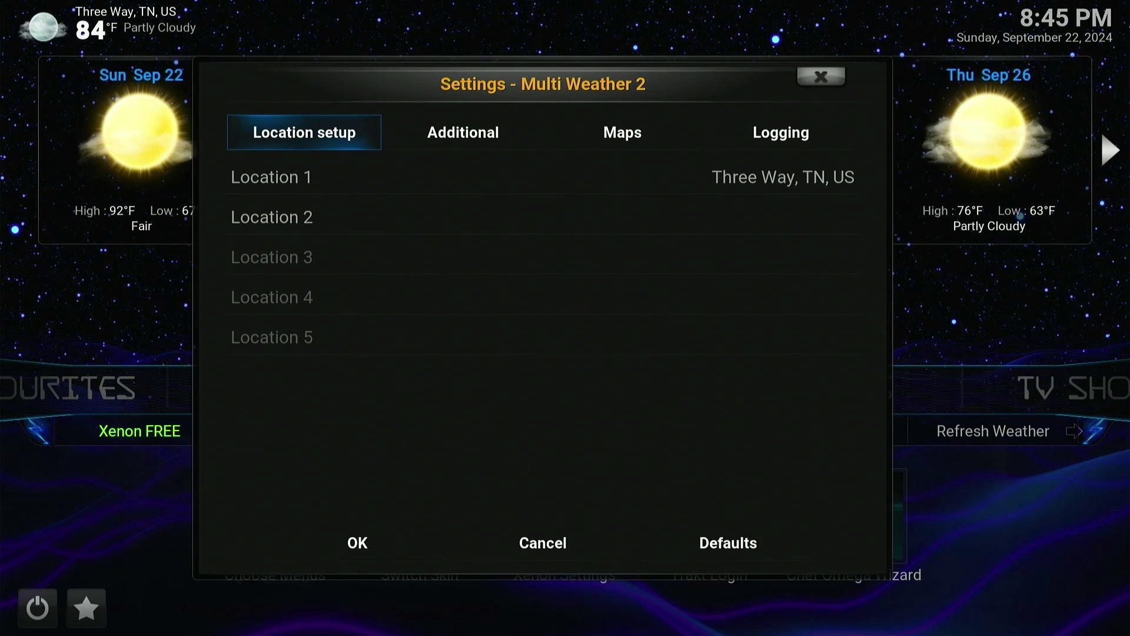
pyautogui.press('Down')
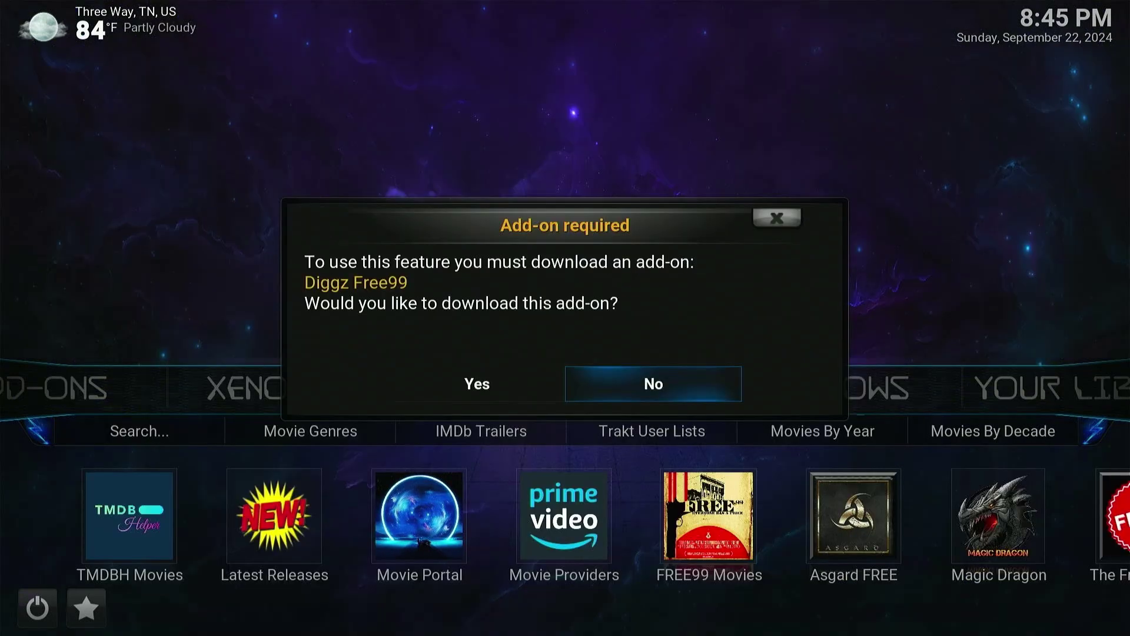
pyautogui.press('Left')
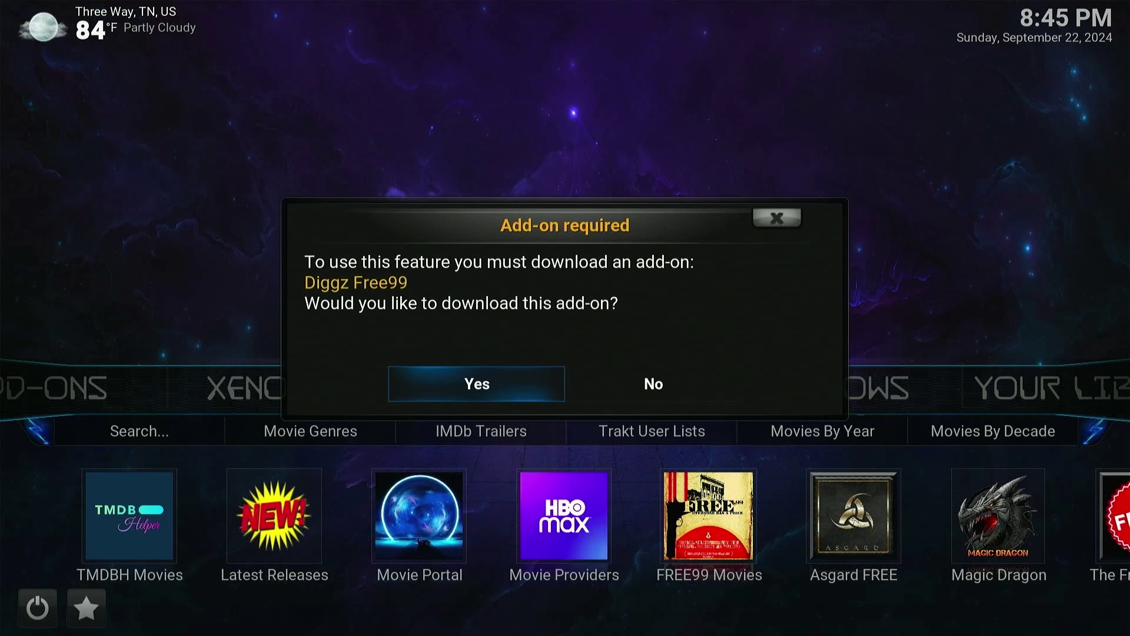
# Confirm downloading the required Diggz Free99 add-on
pyautogui.press('Return')
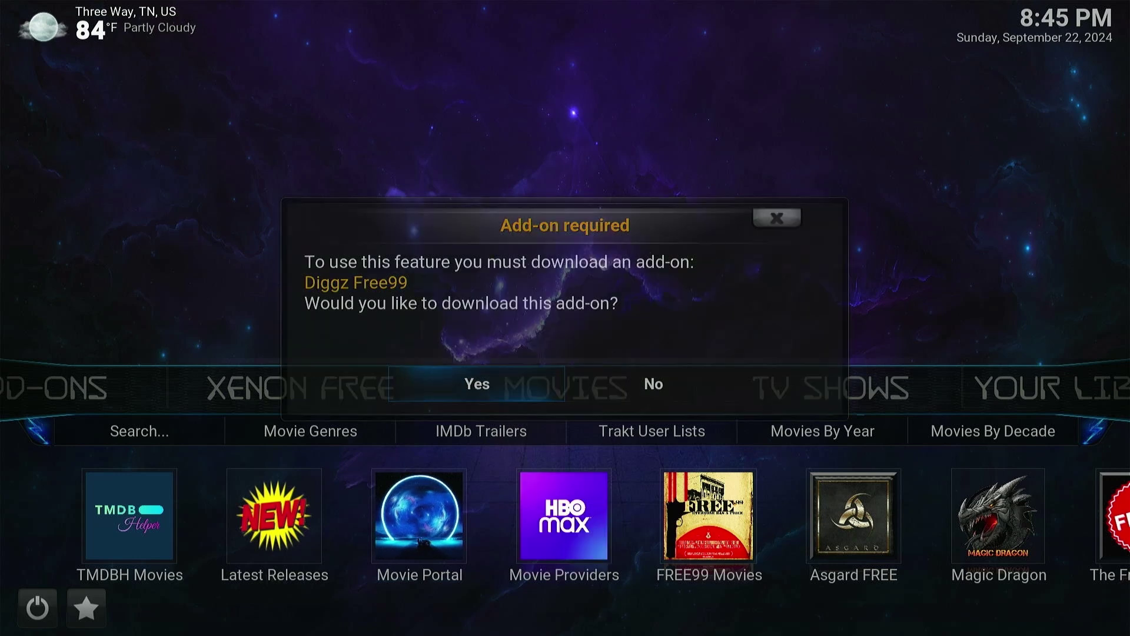